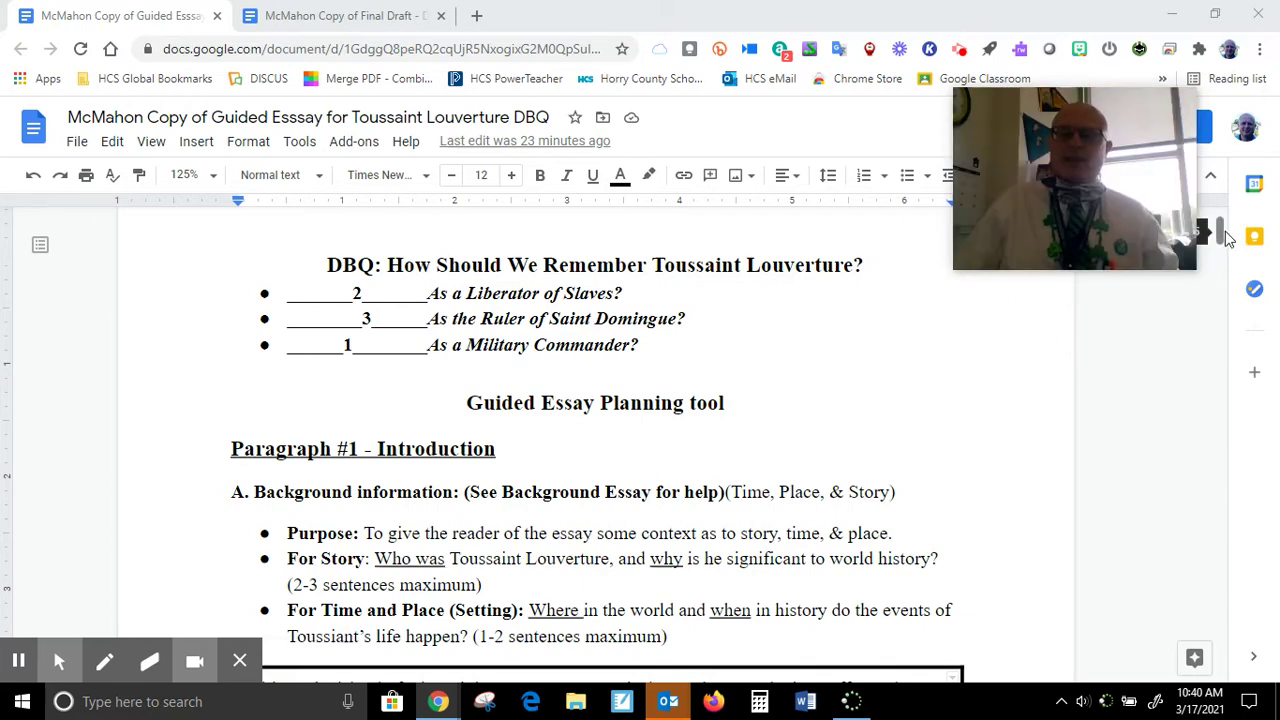
# Copy the Haiti background paragraph from the guided essay.
pyautogui.moveTo(1223, 230); pyautogui.dragTo(1222, 245)
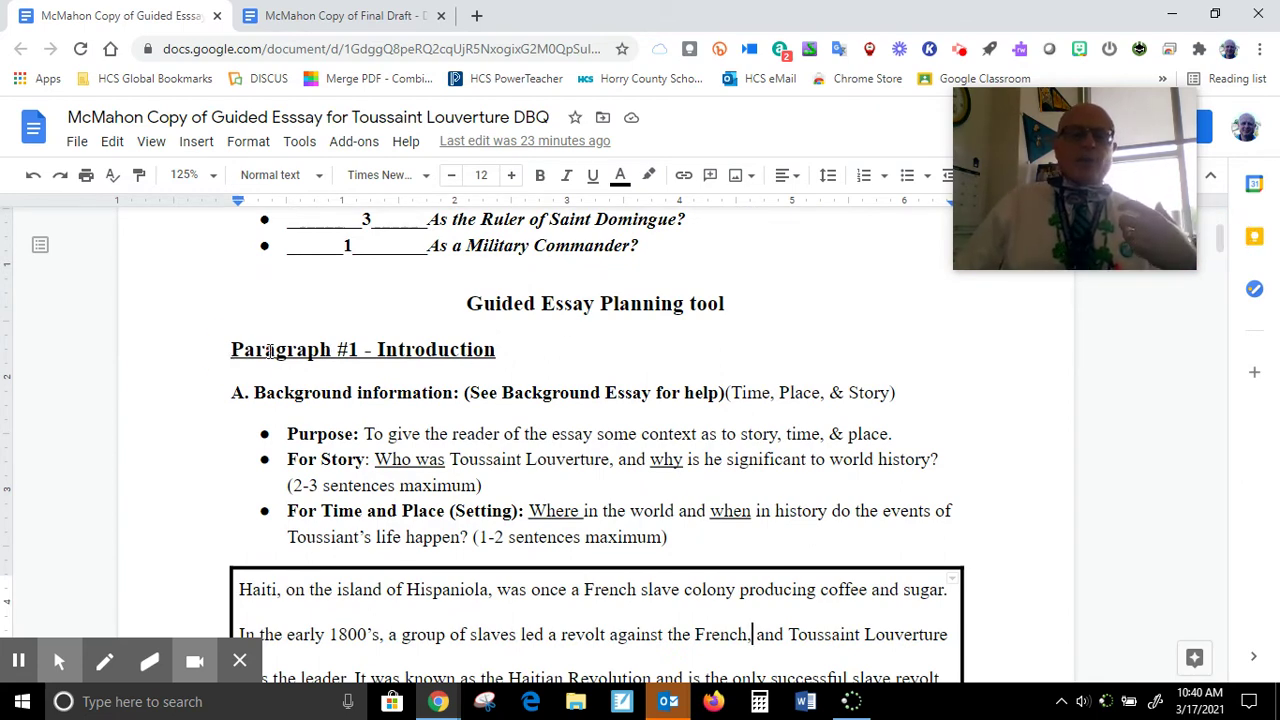
pyautogui.moveTo(269, 351); pyautogui.dragTo(358, 352)
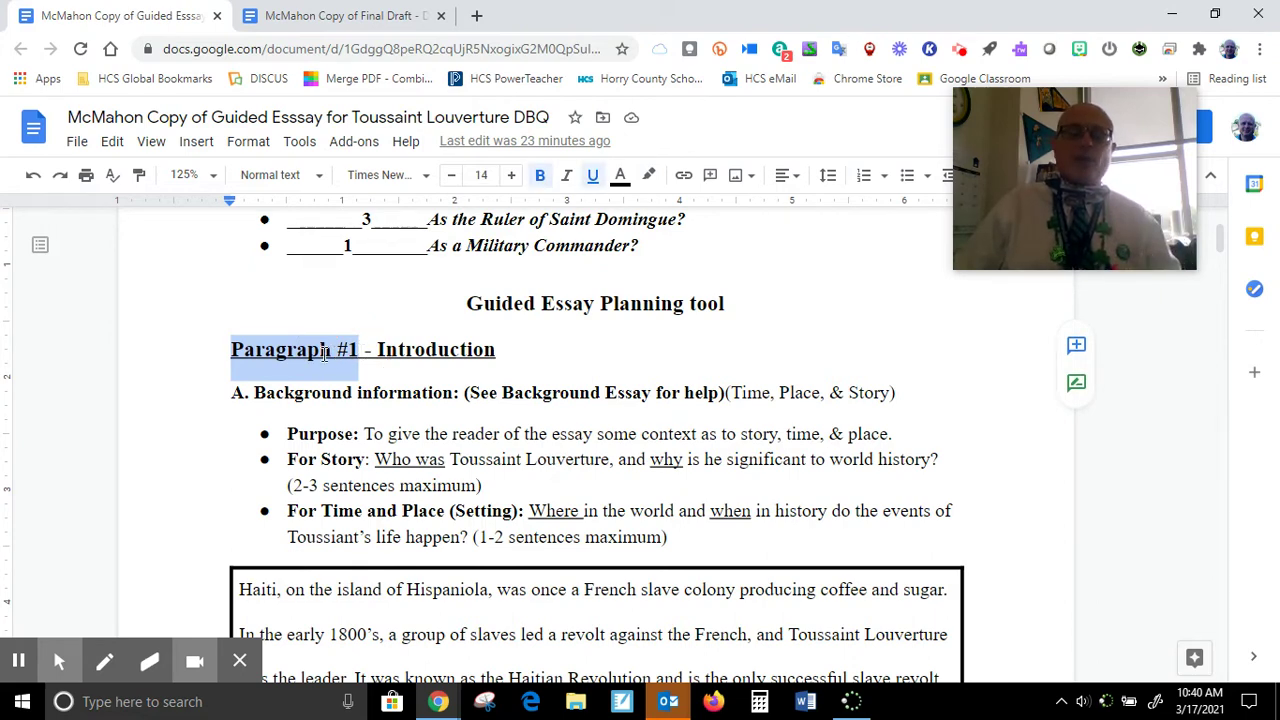
pyautogui.moveTo(1220, 250); pyautogui.dragTo(1226, 272)
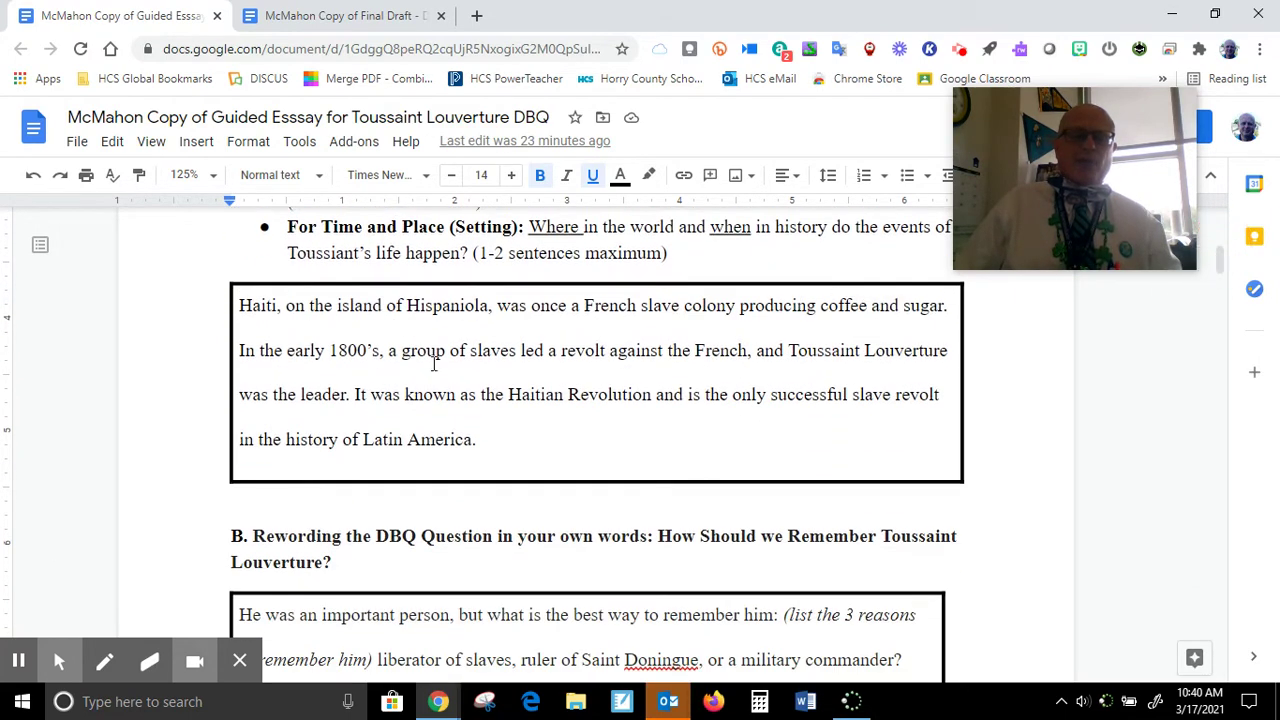
pyautogui.click(355, 397)
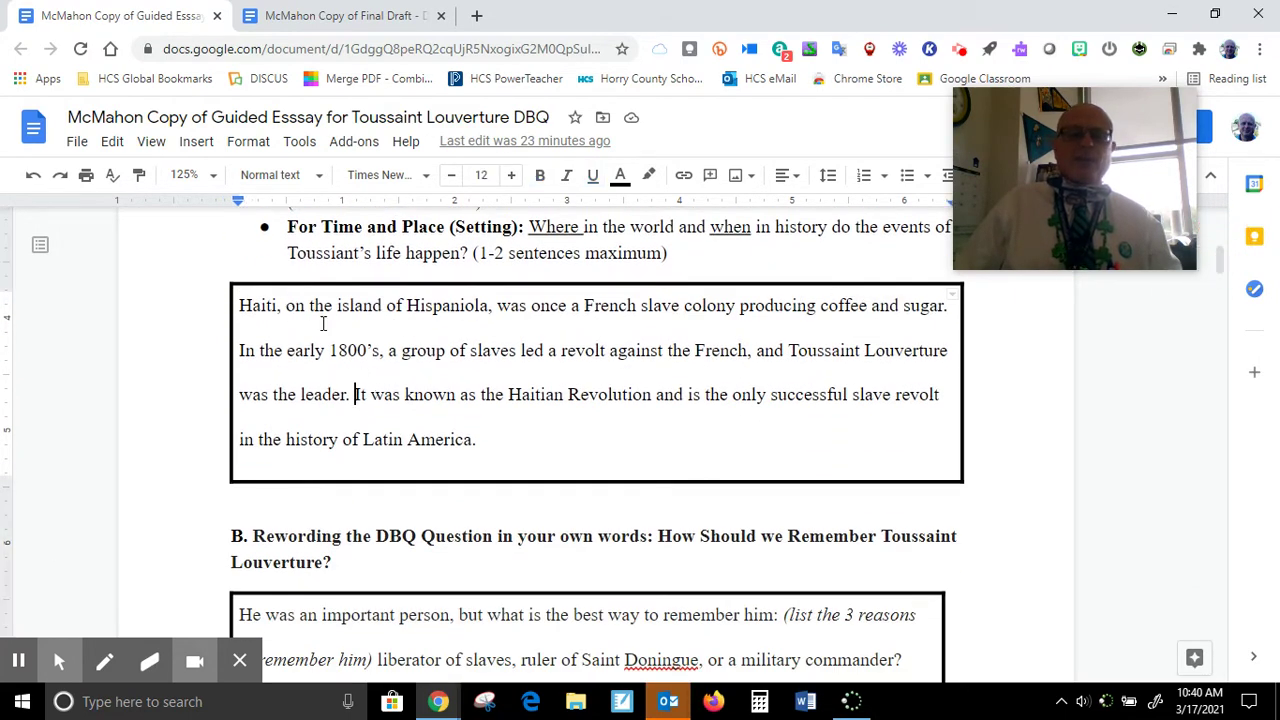
pyautogui.moveTo(484, 446); pyautogui.dragTo(250, 312)
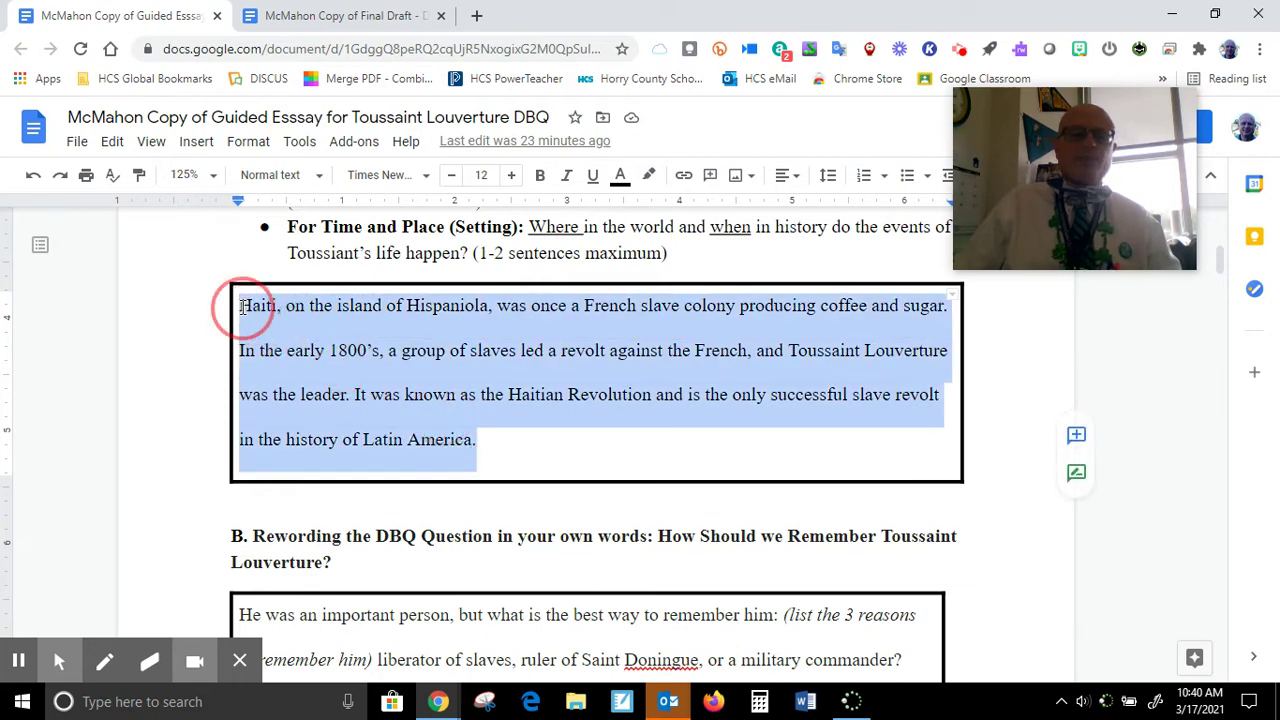
pyautogui.rightClick(347, 349)
pyautogui.click(397, 201)
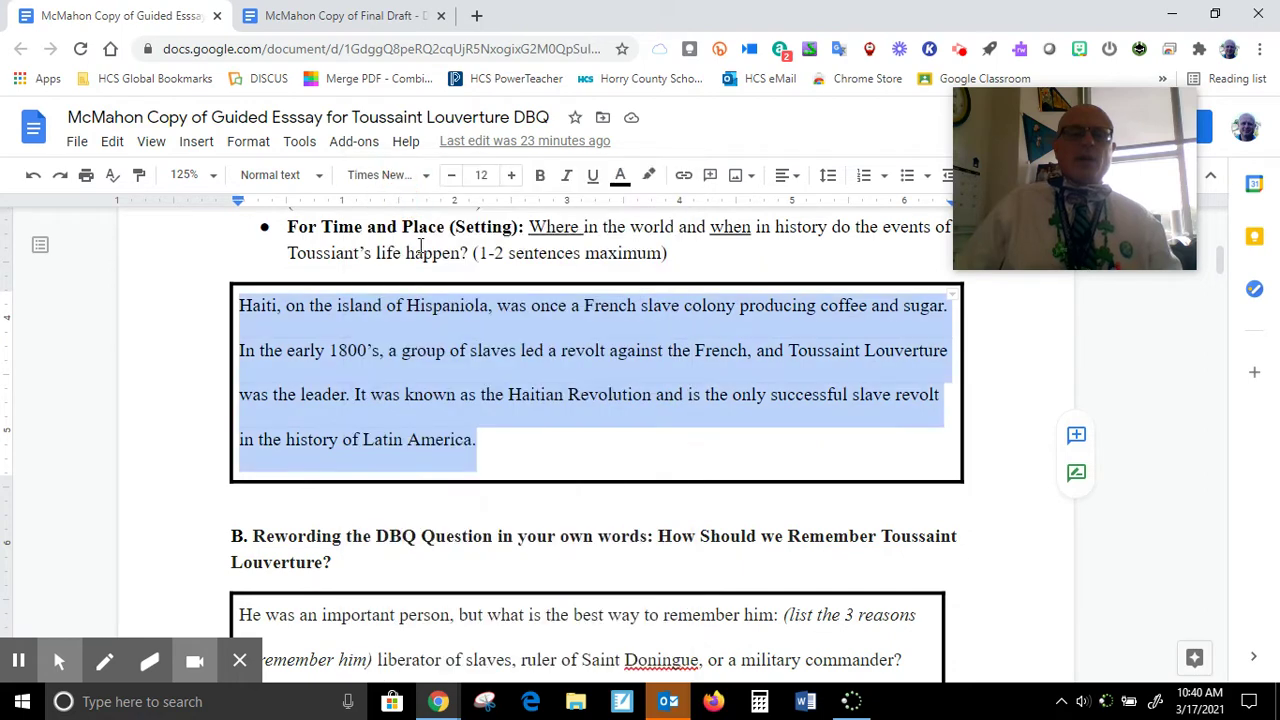
# Replace the Student Name placeholder in the final draft with the student's name.
pyautogui.click(316, 16)
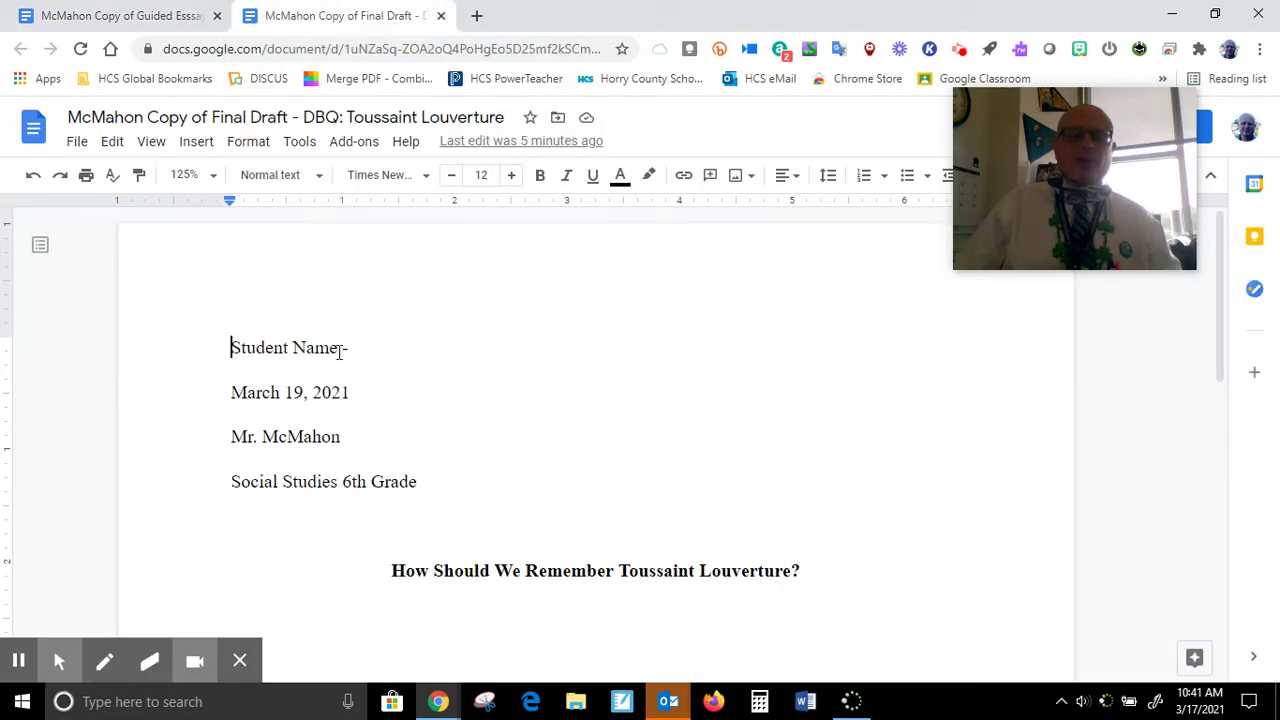
pyautogui.moveTo(338, 350); pyautogui.dragTo(234, 352)
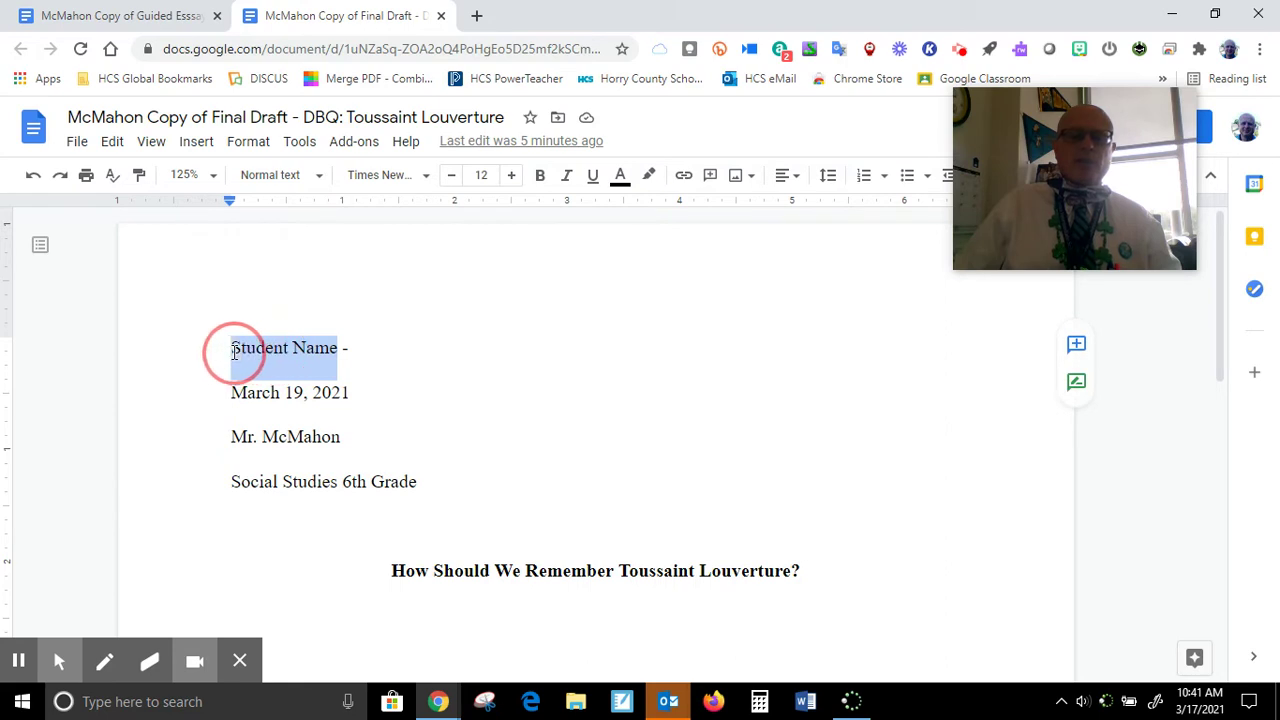
pyautogui.write('Thomas McMahon')
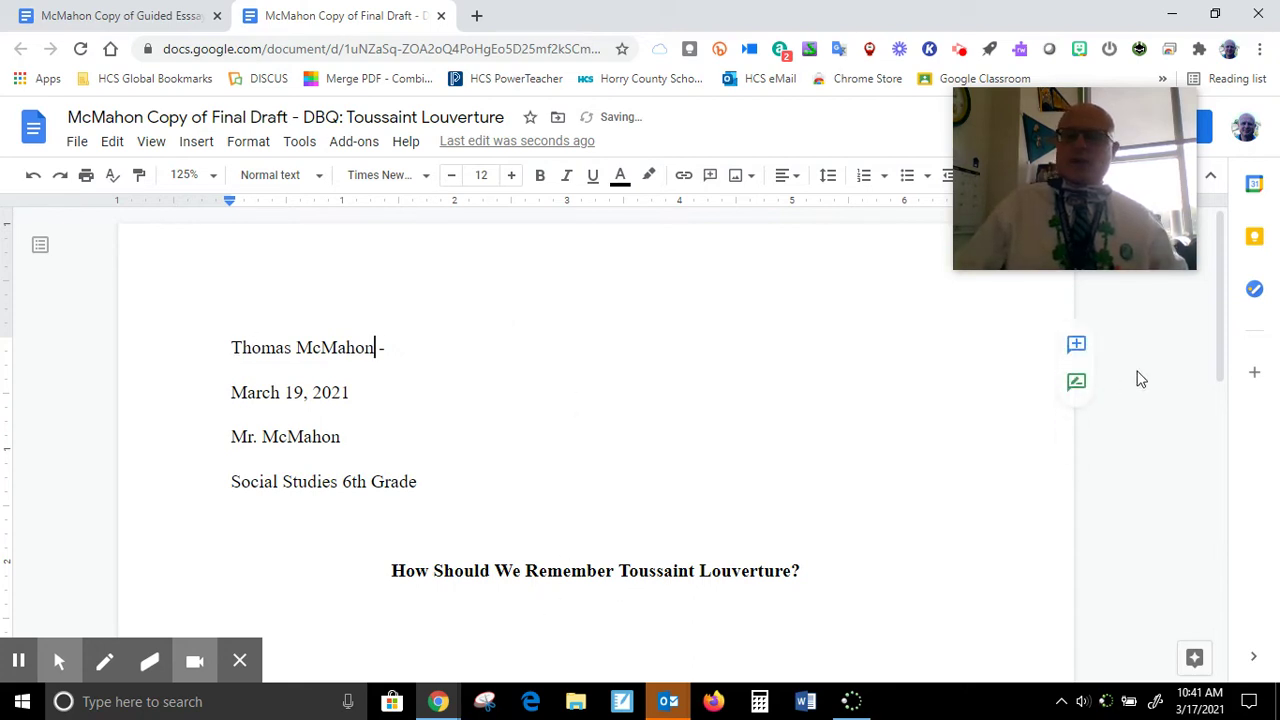
# Paste the Haiti background paragraph on the empty line below the final draft's title.
pyautogui.moveTo(1229, 340); pyautogui.dragTo(1222, 382)
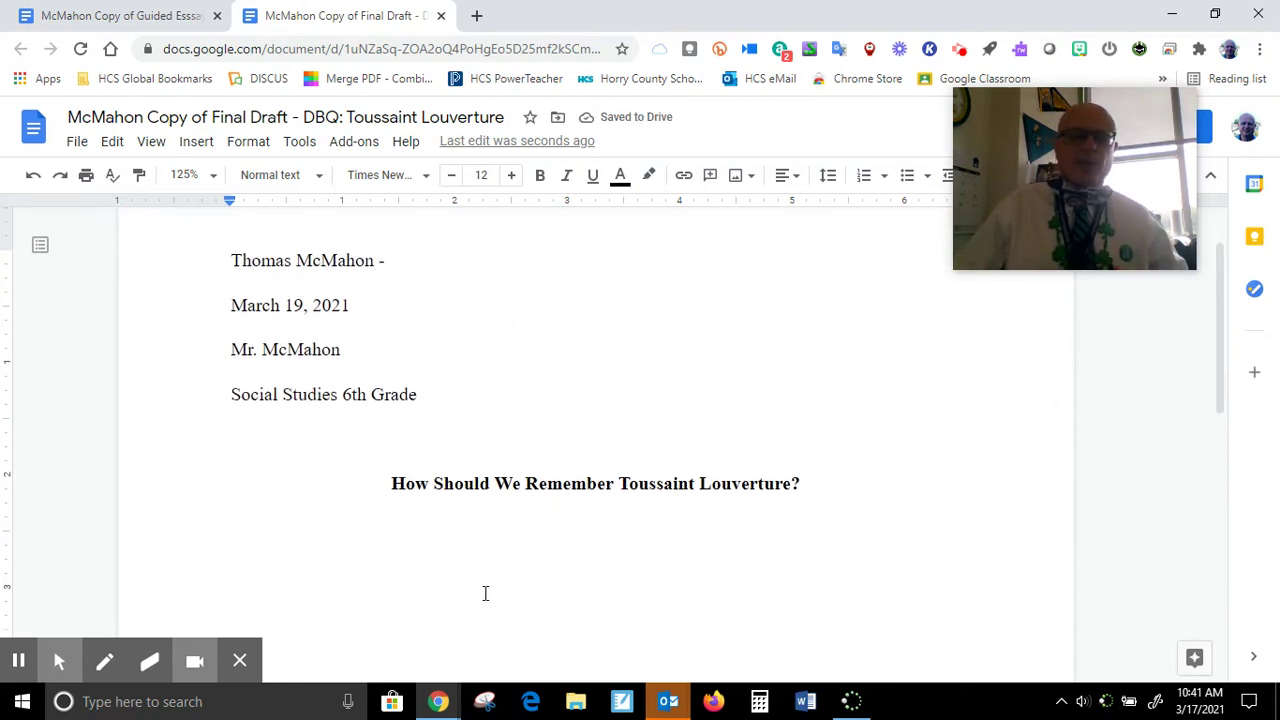
pyautogui.click(320, 532)
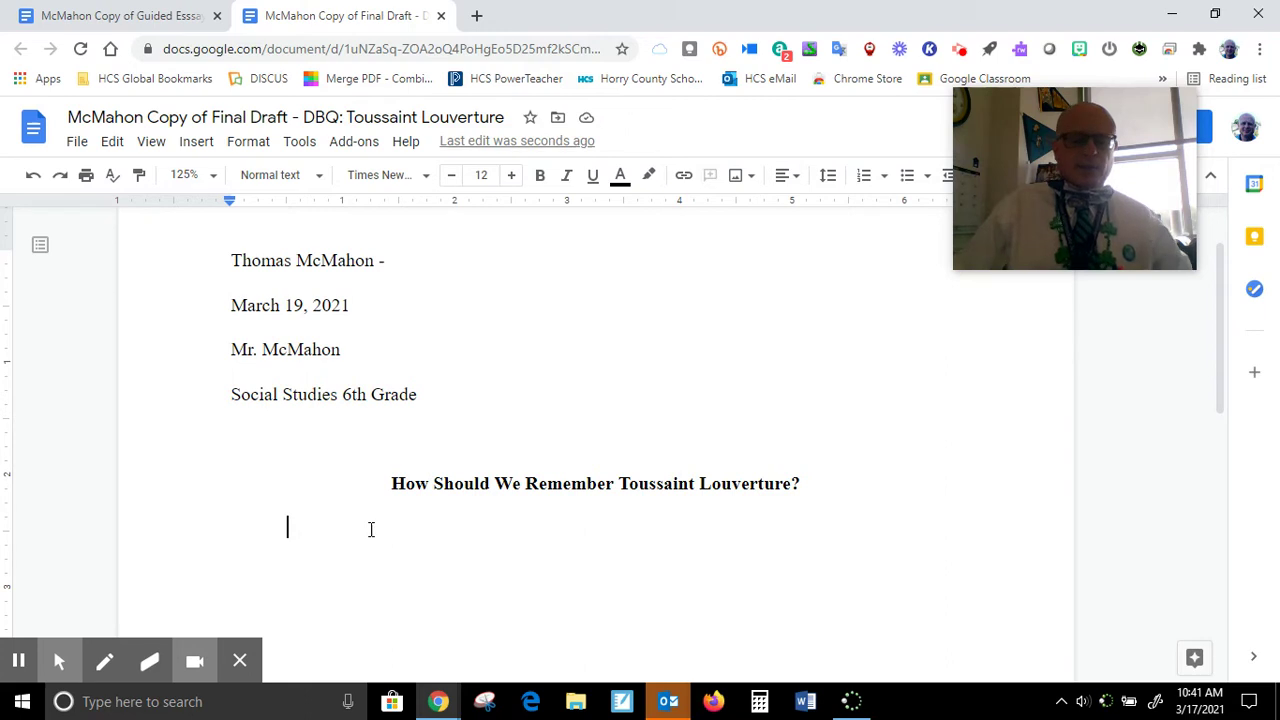
pyautogui.hotkey('ctrl', 'v')
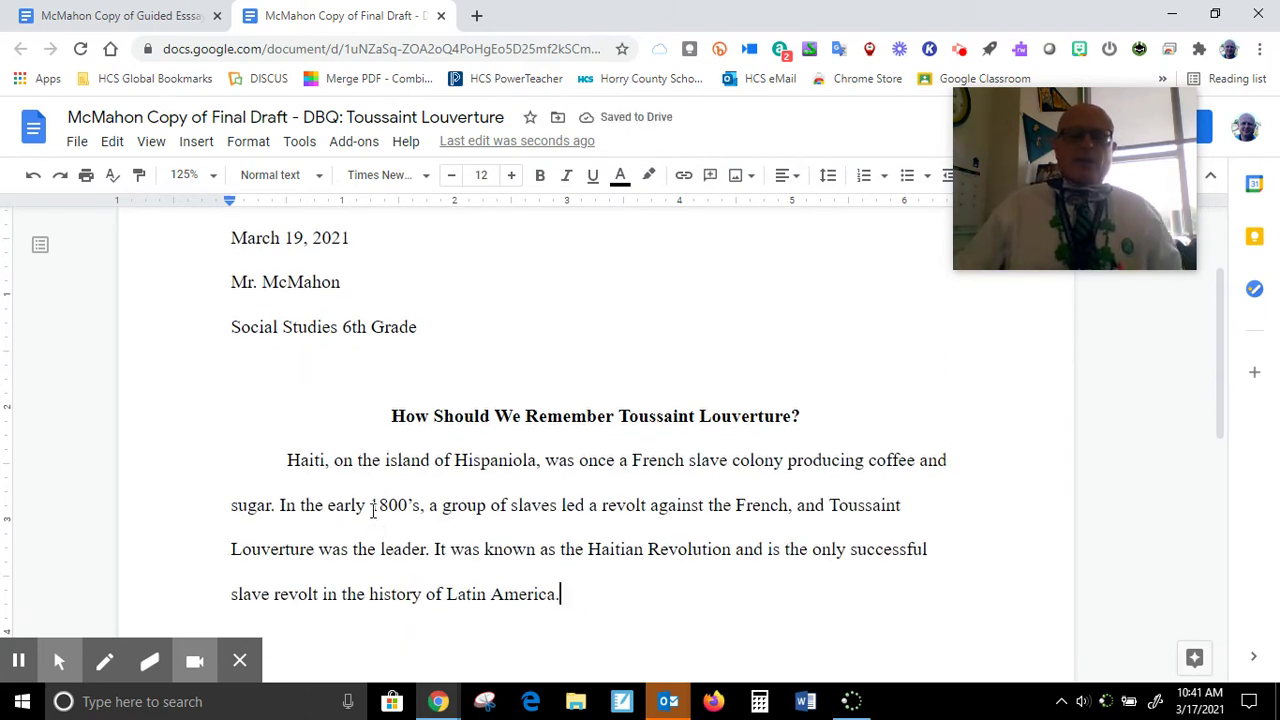
pyautogui.click(125, 17)
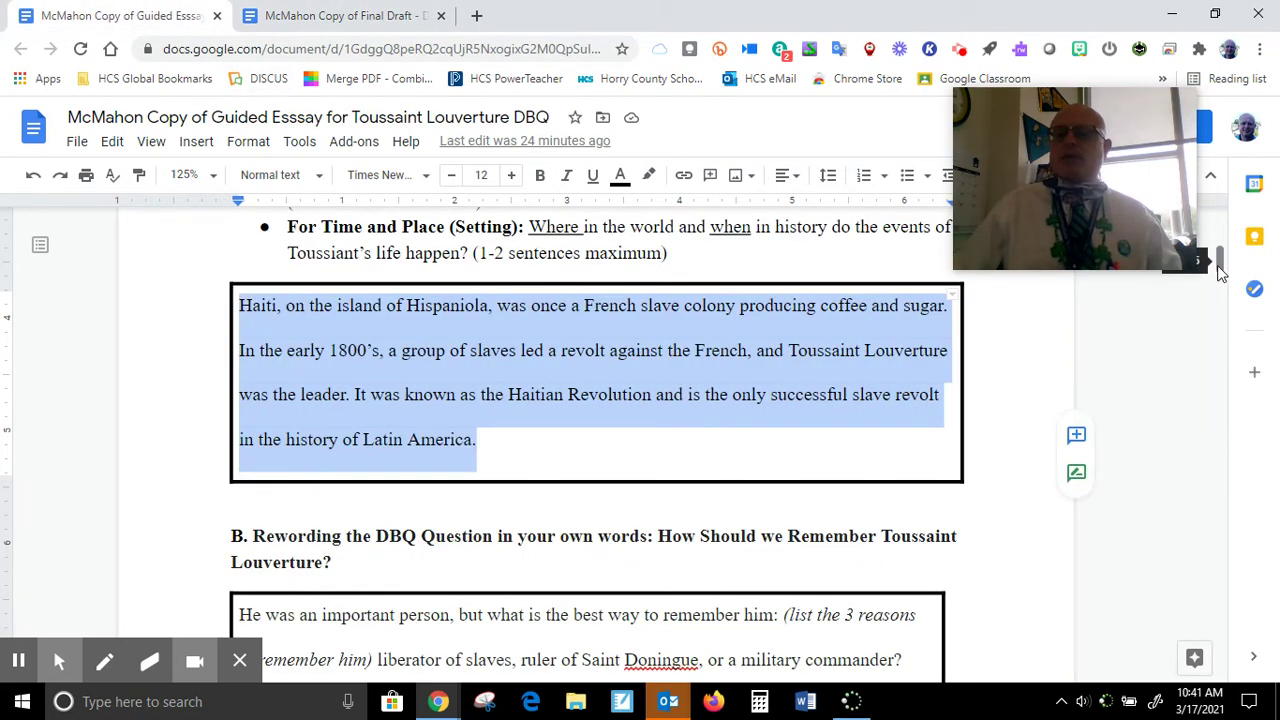
# Correct the misspelled 'Doningue' to 'Domingue' in the section B answer.
pyautogui.moveTo(1220, 262); pyautogui.dragTo(1220, 281)
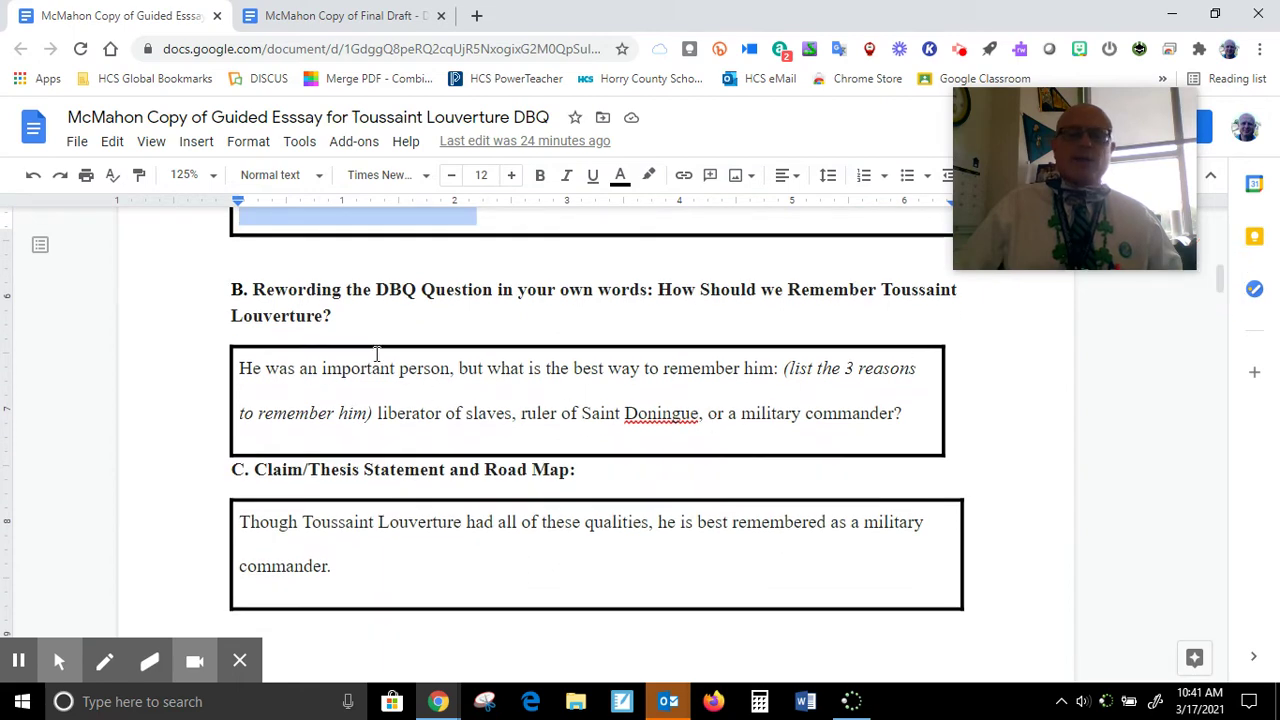
pyautogui.click(662, 413)
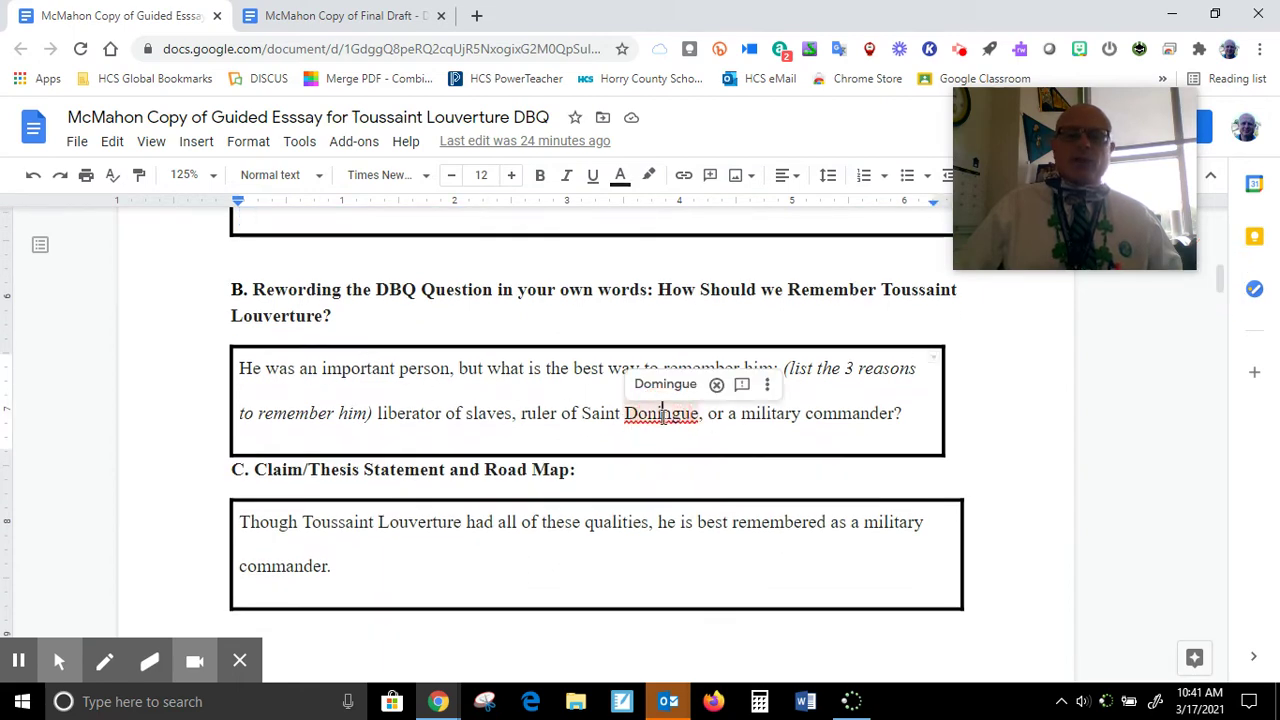
pyautogui.click(665, 384)
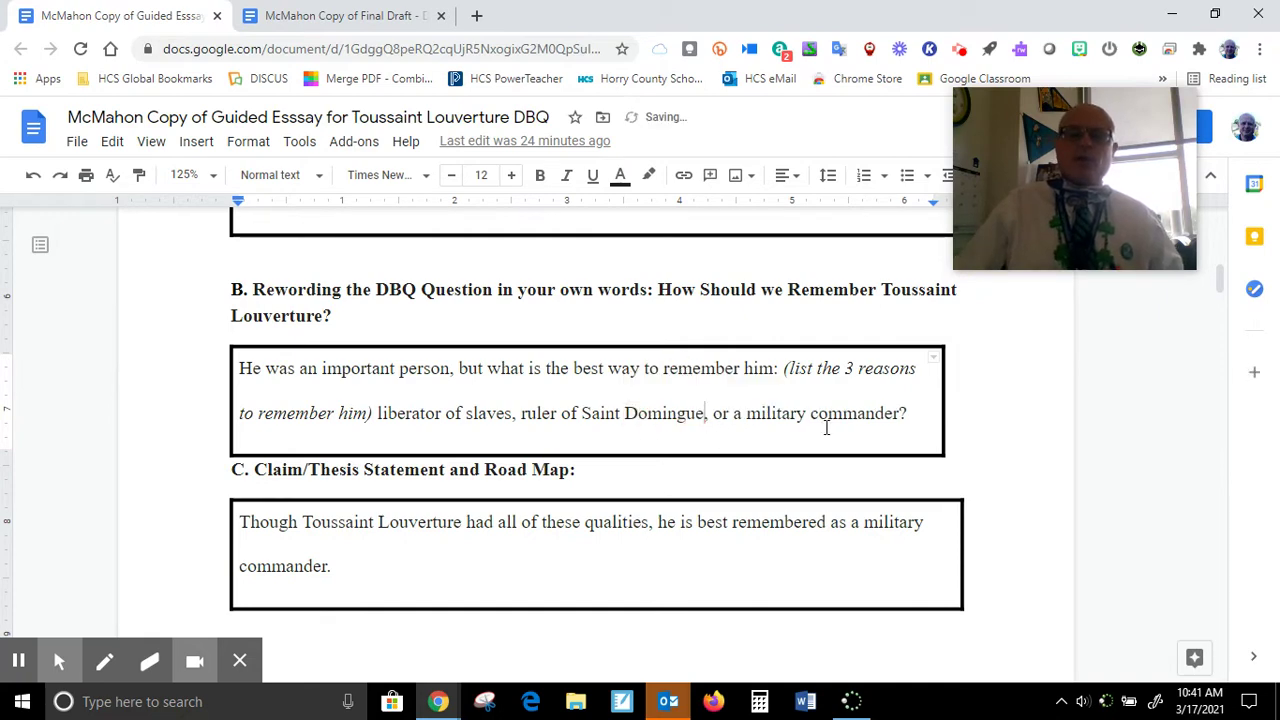
# Copy the section B reworded-question answer for the final draft.
pyautogui.moveTo(909, 414); pyautogui.dragTo(236, 370)
pyautogui.rightClick(318, 372)
pyautogui.click(385, 201)
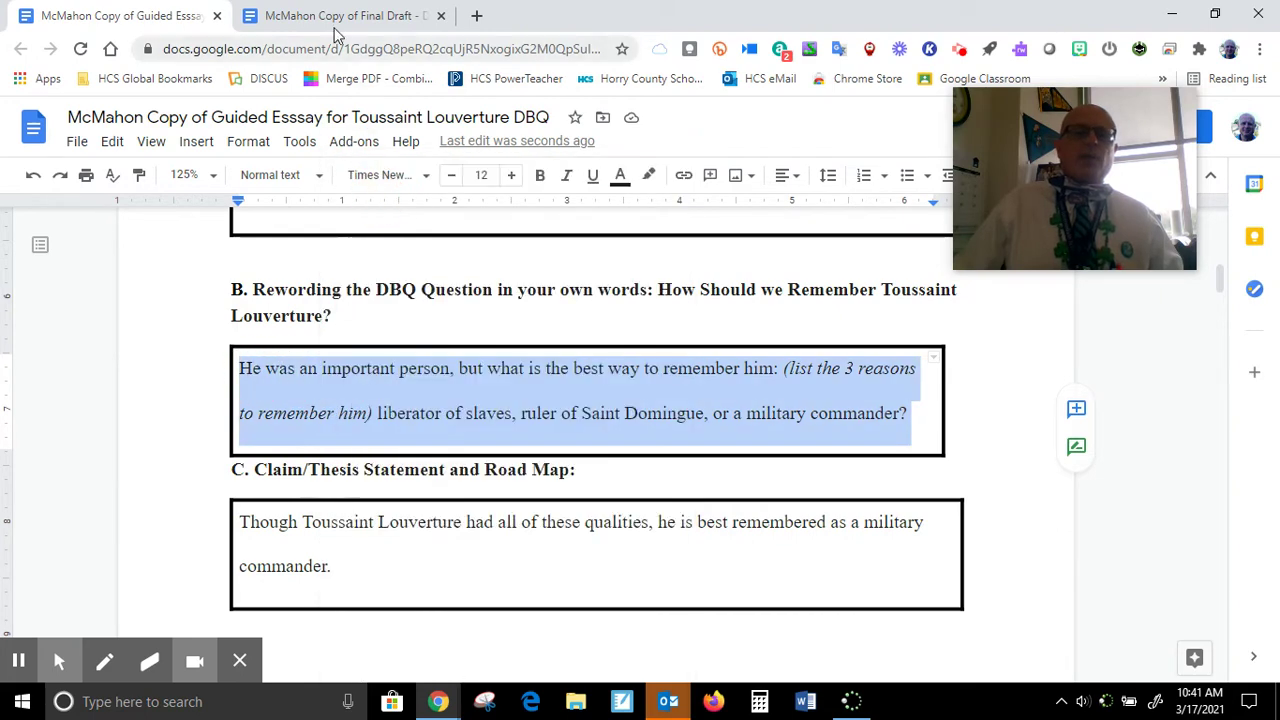
pyautogui.click(327, 14)
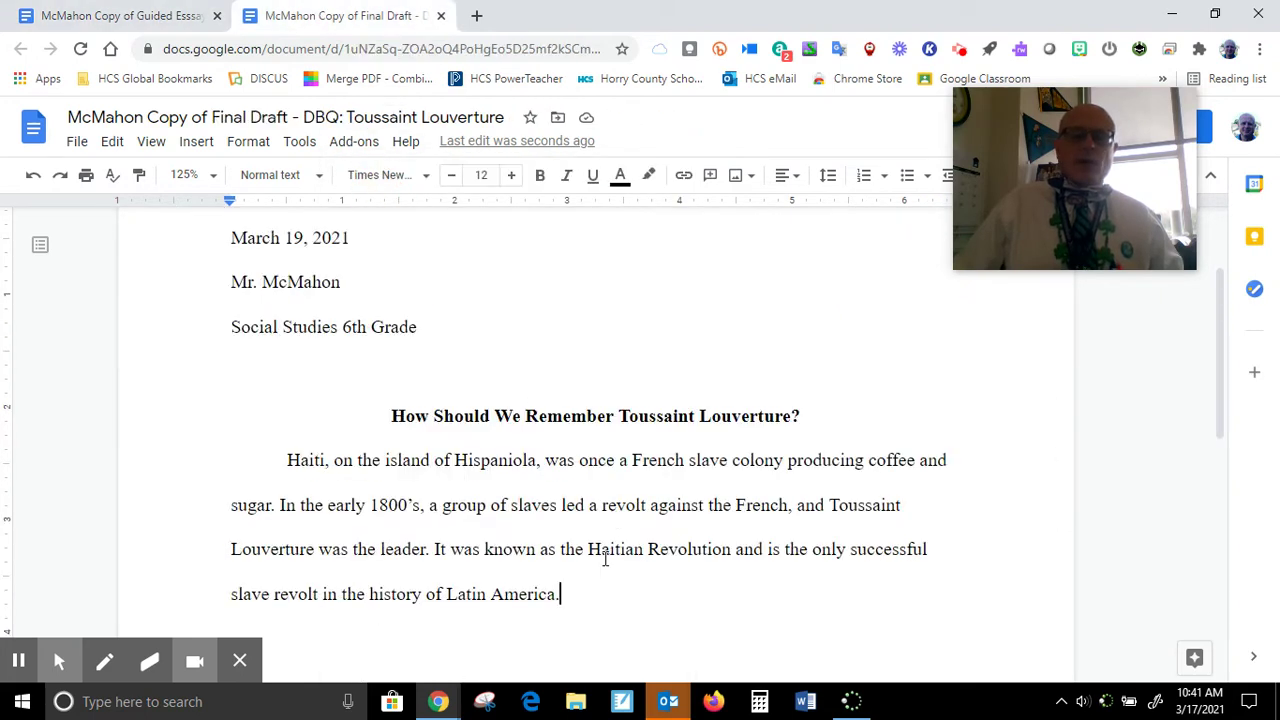
# Paste the reworded Saint Domingue question after the Haiti paragraph and delete its '(list the 3 reasons to remember him)' prompt.
pyautogui.hotkey('ctrl', 'v')
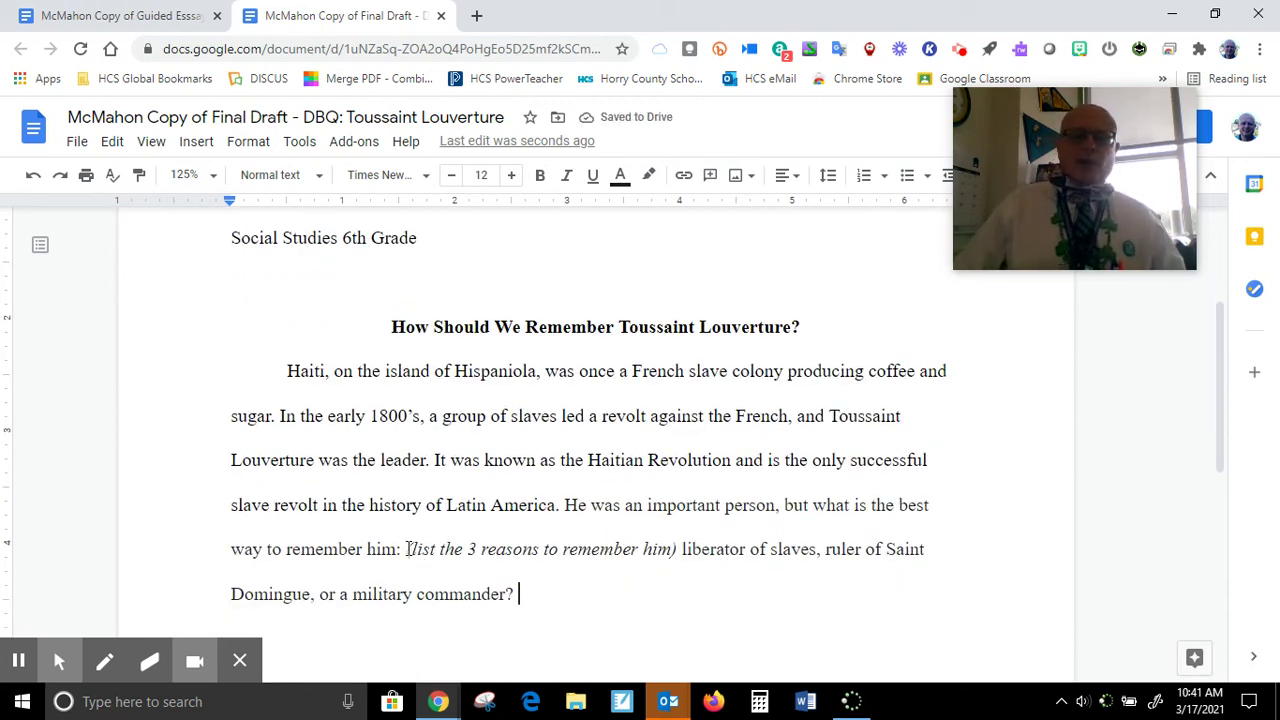
pyautogui.click(681, 549)
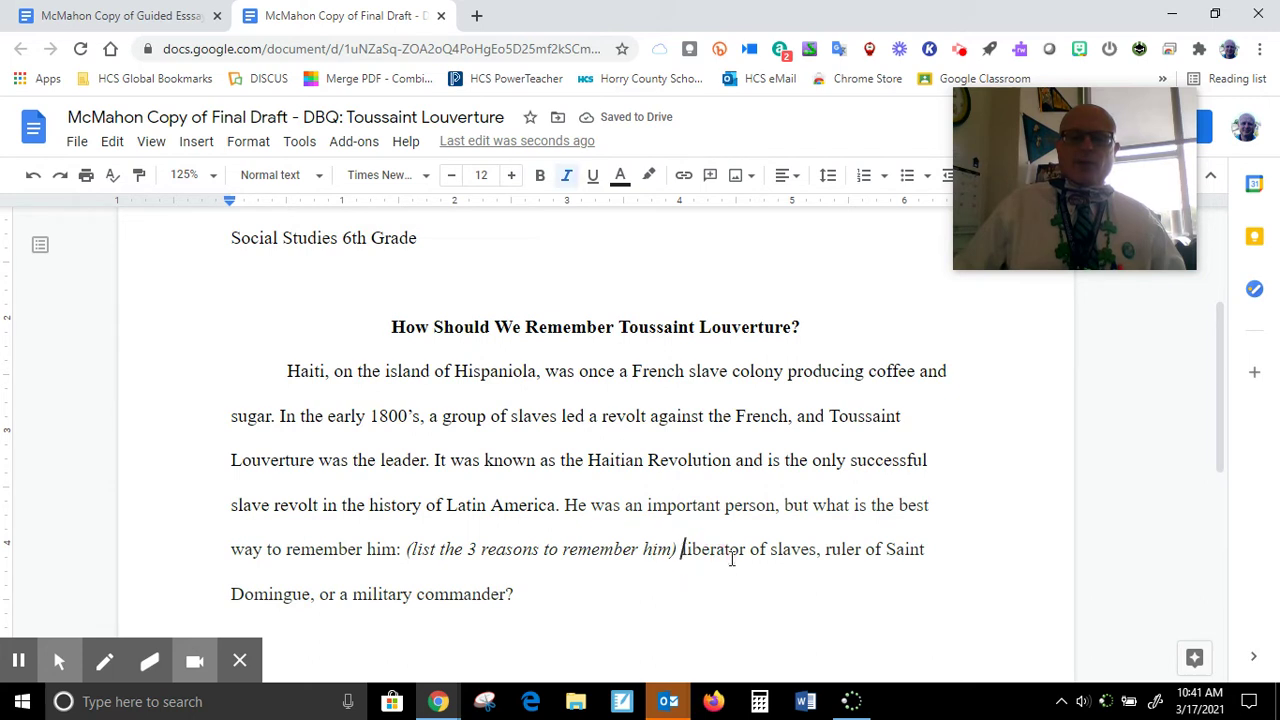
pyautogui.press('BackSpace')
pyautogui.press('BackSpace')
pyautogui.press('BackSpace')
pyautogui.press('BackSpace')
pyautogui.press('BackSpace')
pyautogui.press('BackSpace')
pyautogui.press('BackSpace')
pyautogui.press('BackSpace')
pyautogui.press('BackSpace')
pyautogui.press('BackSpace')
pyautogui.press('BackSpace')
pyautogui.press('BackSpace')
pyautogui.press('BackSpace')
pyautogui.press('BackSpace')
pyautogui.press('BackSpace')
pyautogui.press('BackSpace')
pyautogui.press('BackSpace')
pyautogui.press('BackSpace')
pyautogui.press('BackSpace')
pyautogui.press('BackSpace')
pyautogui.press('BackSpace')
pyautogui.press('BackSpace')
pyautogui.press('BackSpace')
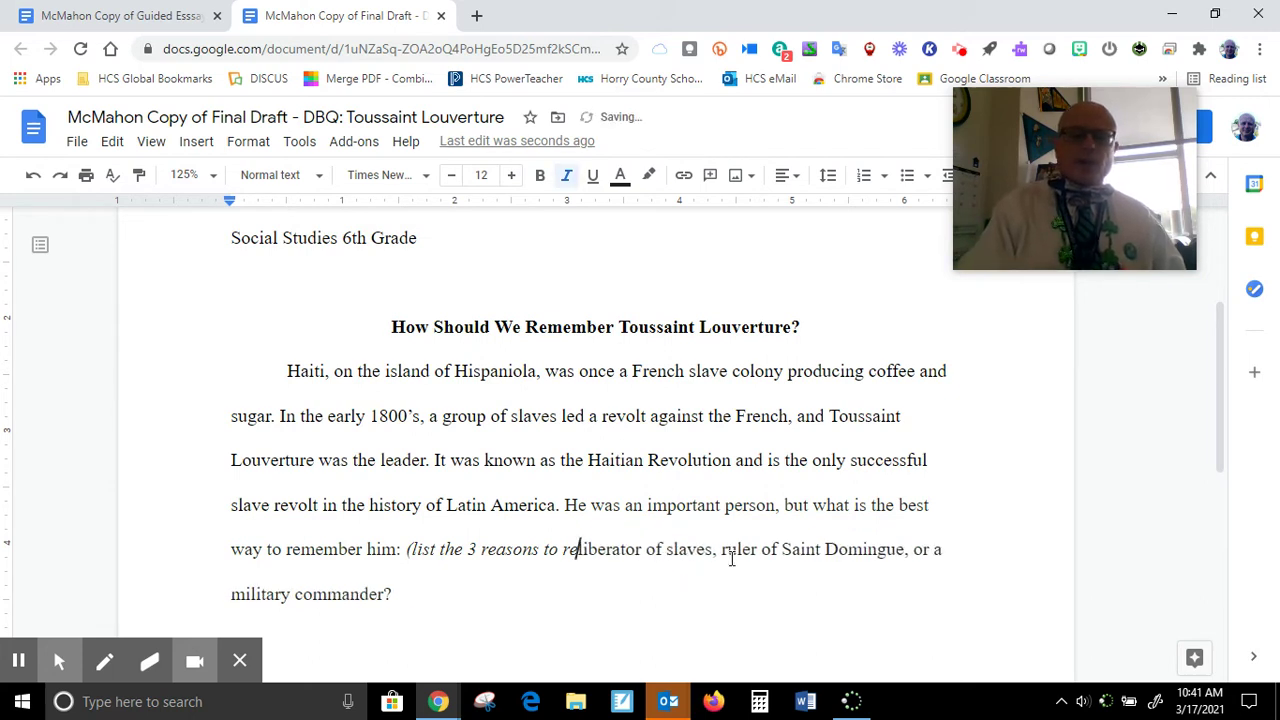
pyautogui.press('BackSpace')
pyautogui.press('BackSpace')
pyautogui.press('BackSpace')
pyautogui.press('BackSpace')
pyautogui.press('BackSpace')
pyautogui.press('BackSpace')
pyautogui.press('BackSpace')
pyautogui.press('BackSpace')
pyautogui.press('BackSpace')
pyautogui.press('BackSpace')
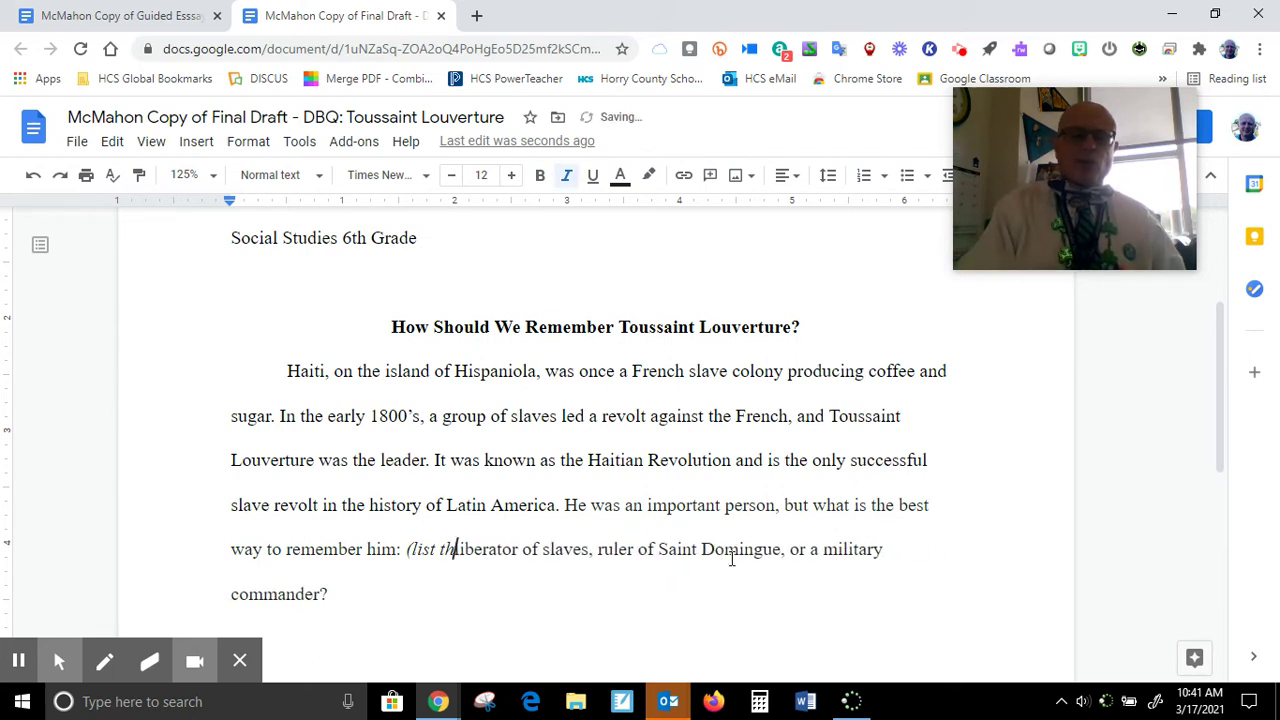
pyautogui.press('BackSpace')
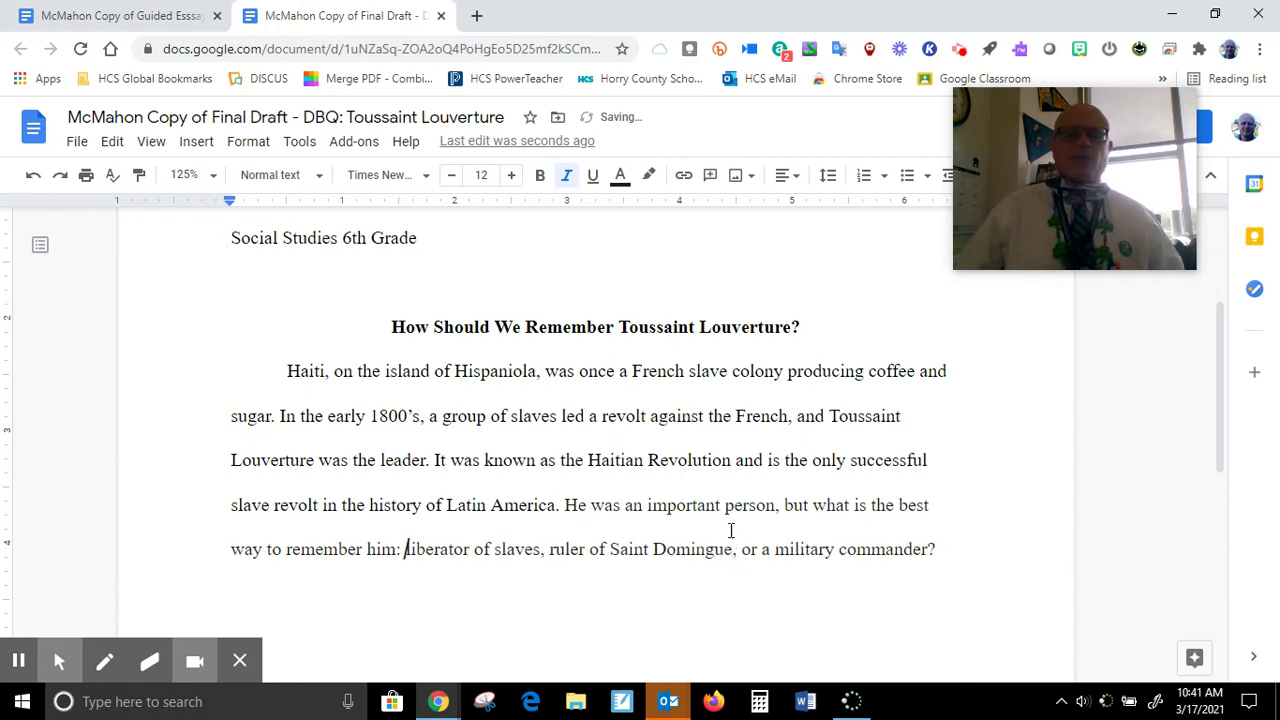
pyautogui.click(745, 516)
pyautogui.click(129, 15)
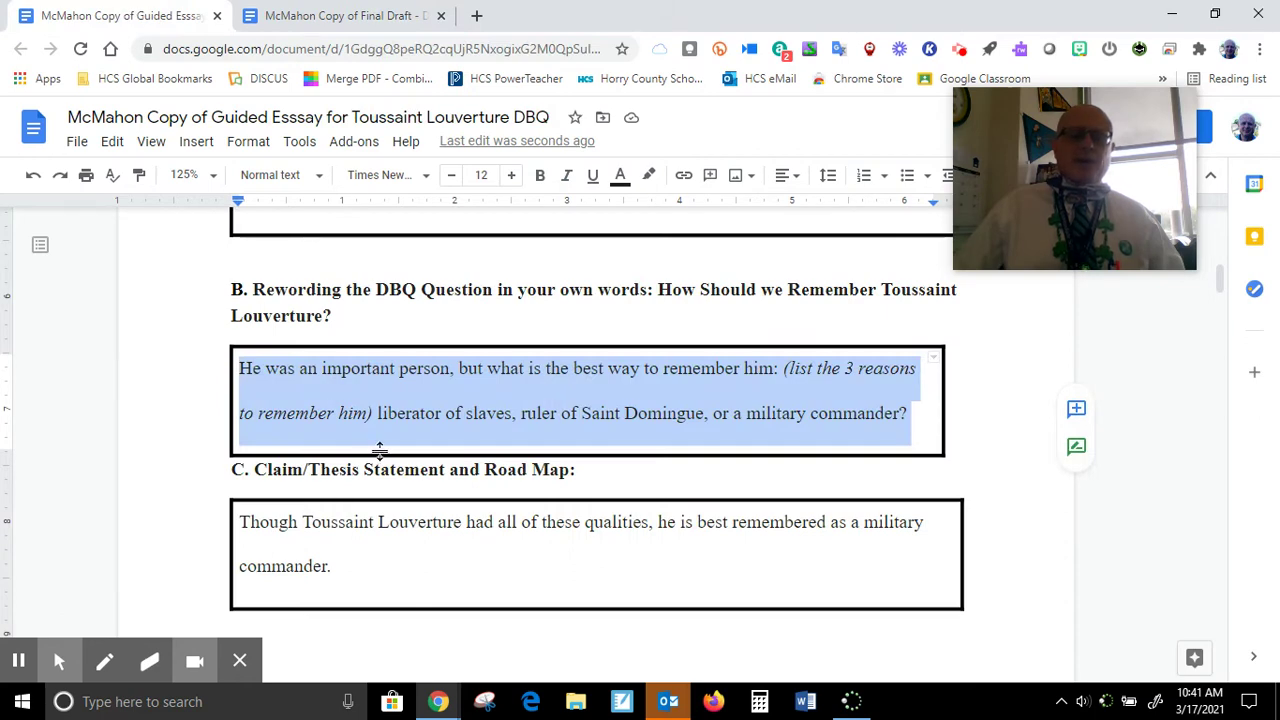
# Copy the military-commander thesis sentence and paste it after 'commander?' to end the intro.
pyautogui.moveTo(336, 567); pyautogui.dragTo(240, 524)
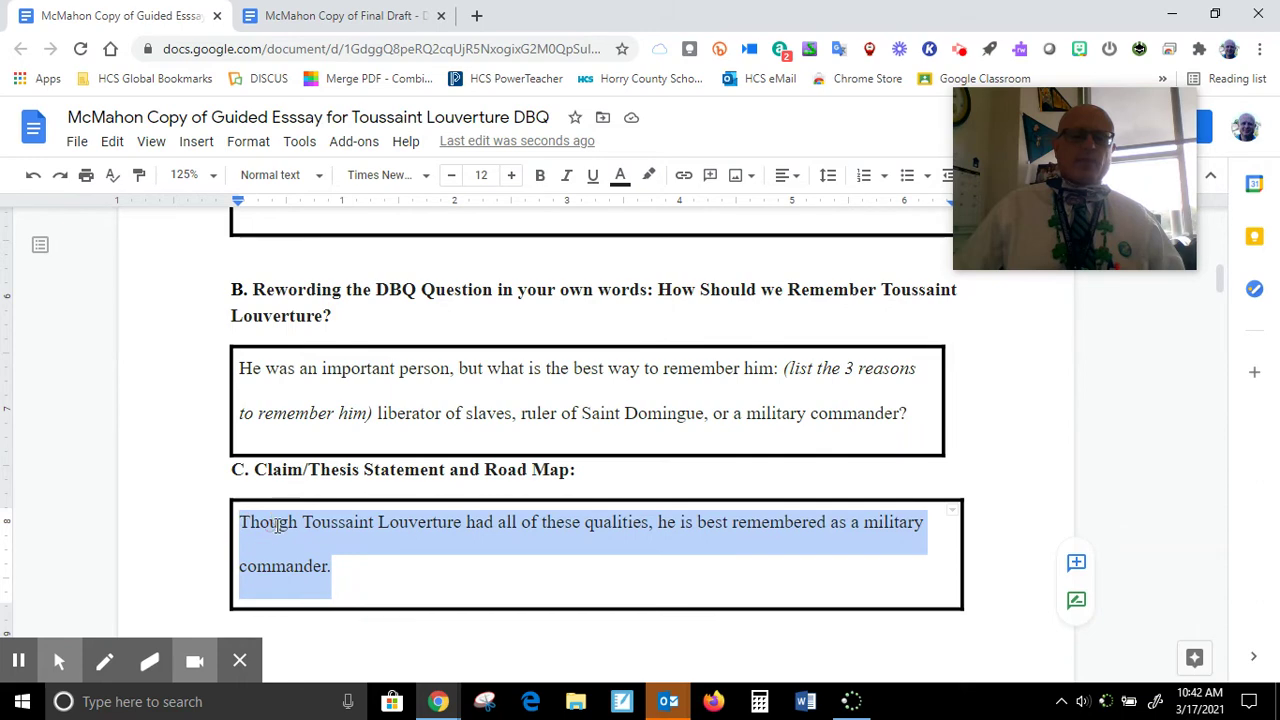
pyautogui.rightClick(277, 524)
pyautogui.click(362, 200)
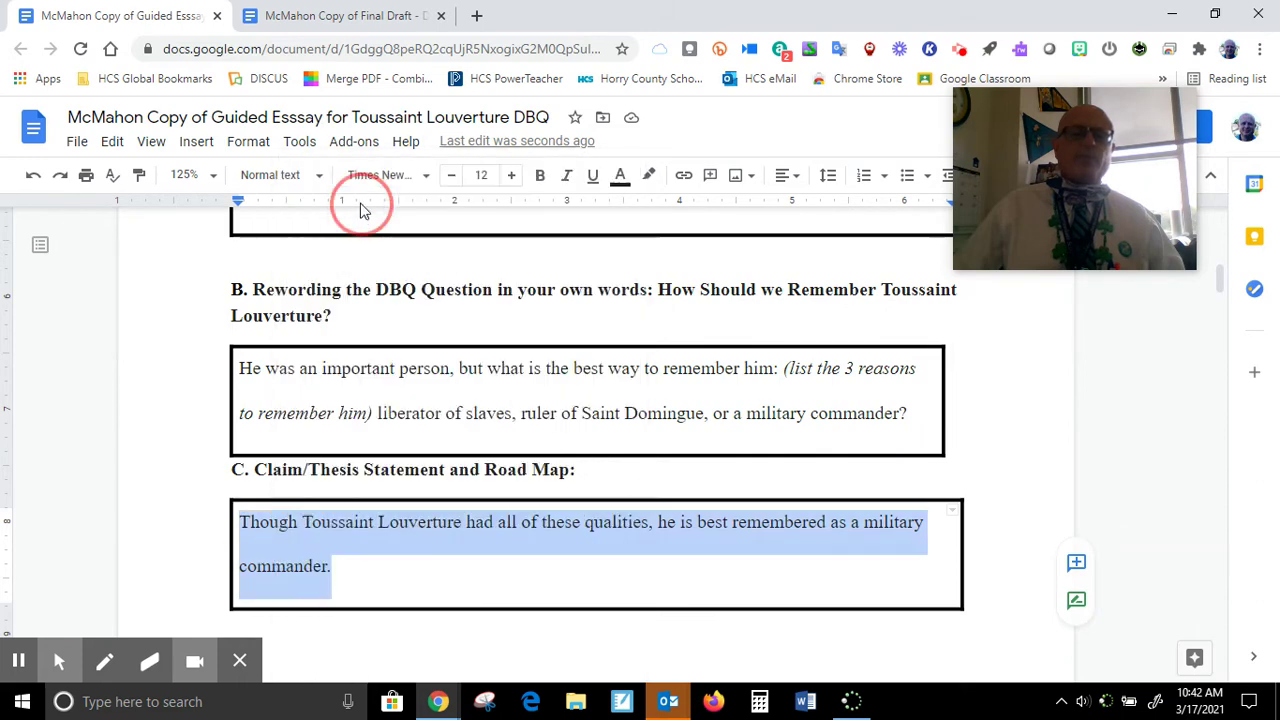
pyautogui.click(340, 15)
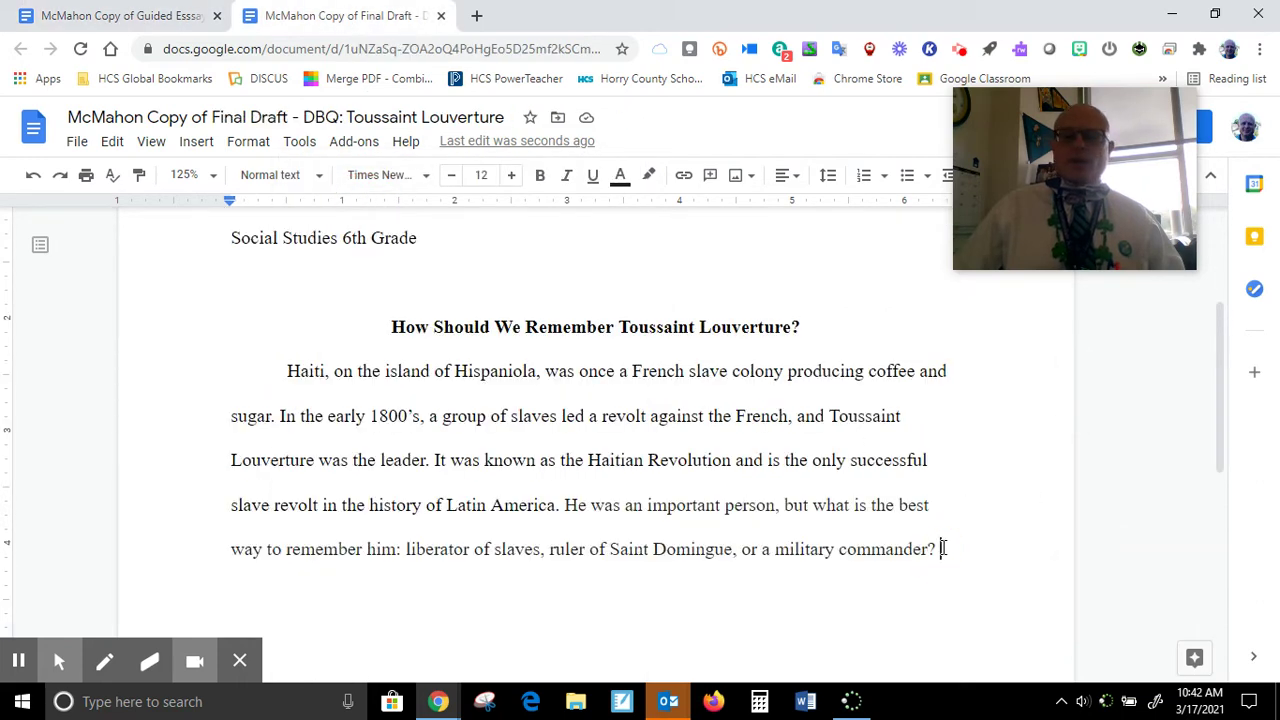
pyautogui.click(942, 548)
pyautogui.hotkey('ctrl', 'v')
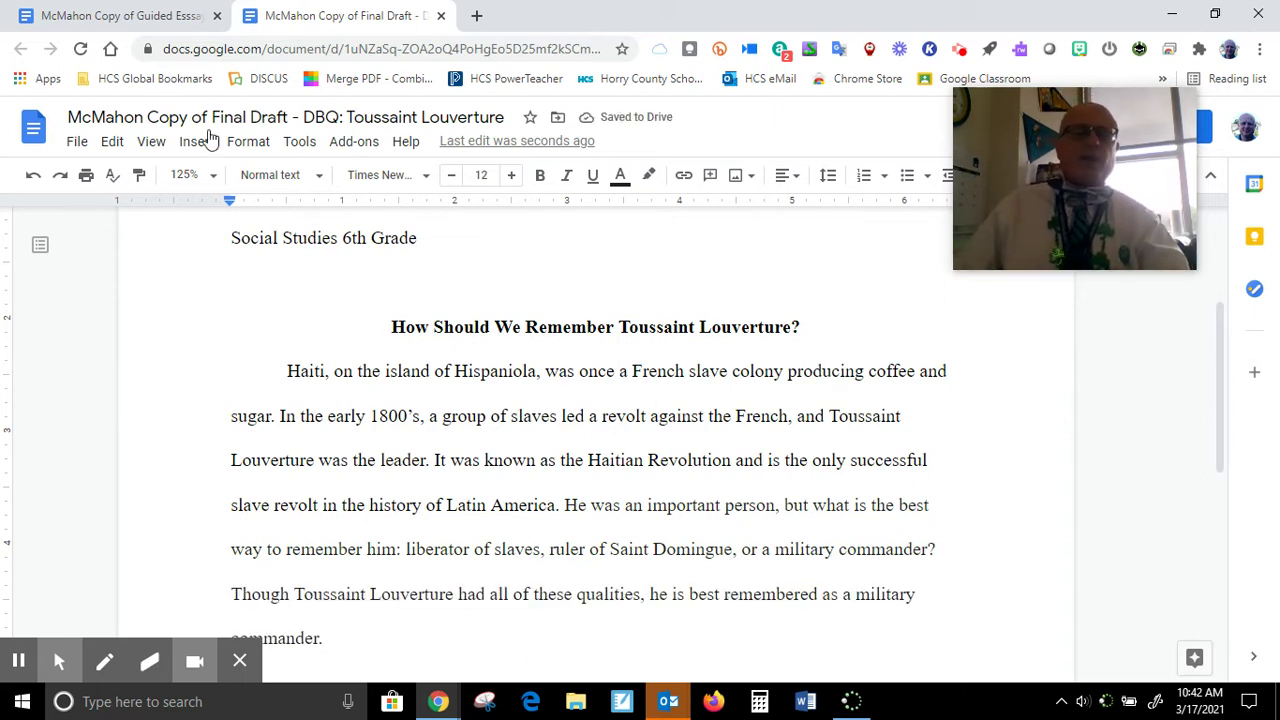
pyautogui.click(108, 18)
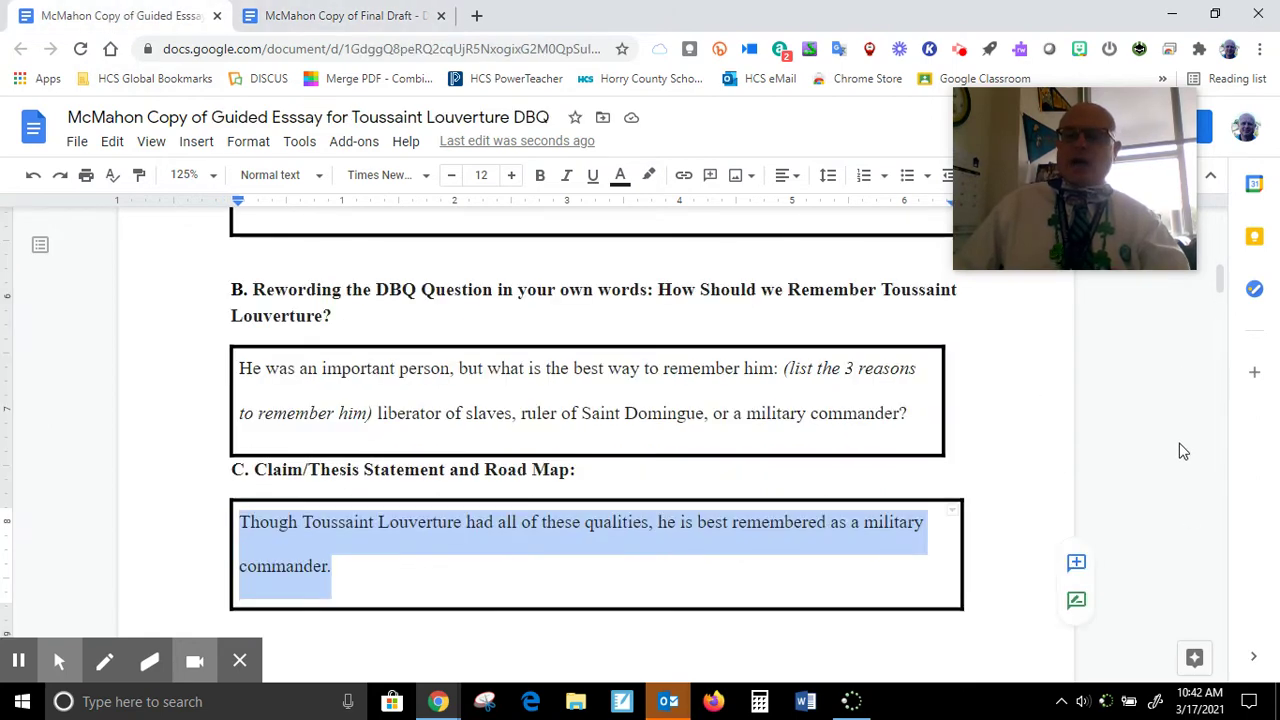
# Start a new paragraph after the intro in the final draft.
pyautogui.moveTo(1220, 285); pyautogui.dragTo(1228, 334)
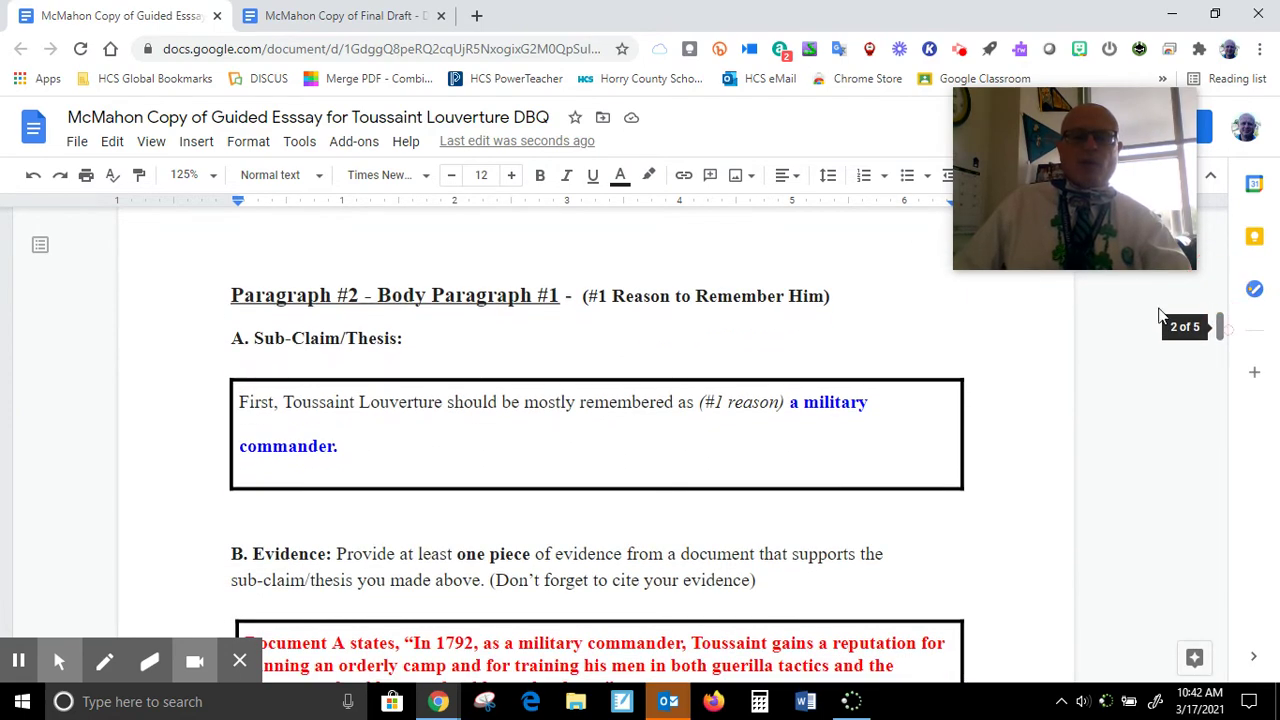
pyautogui.click(292, 17)
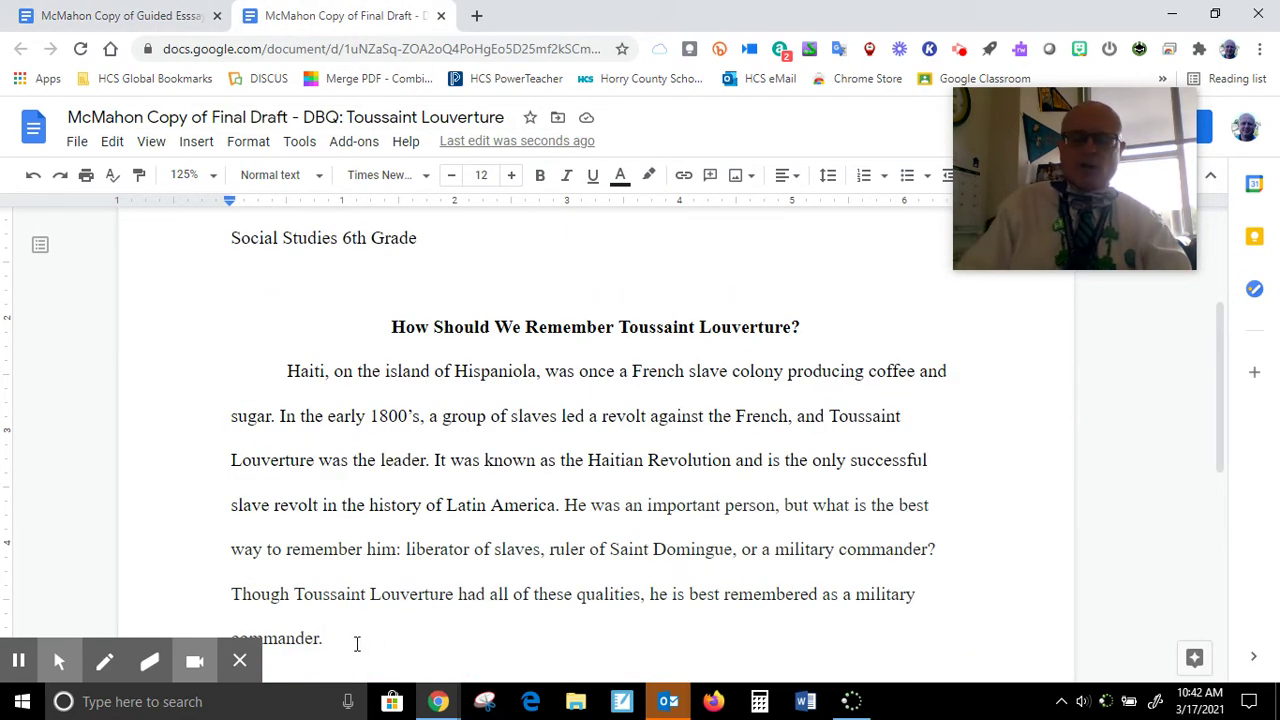
pyautogui.press('Return')
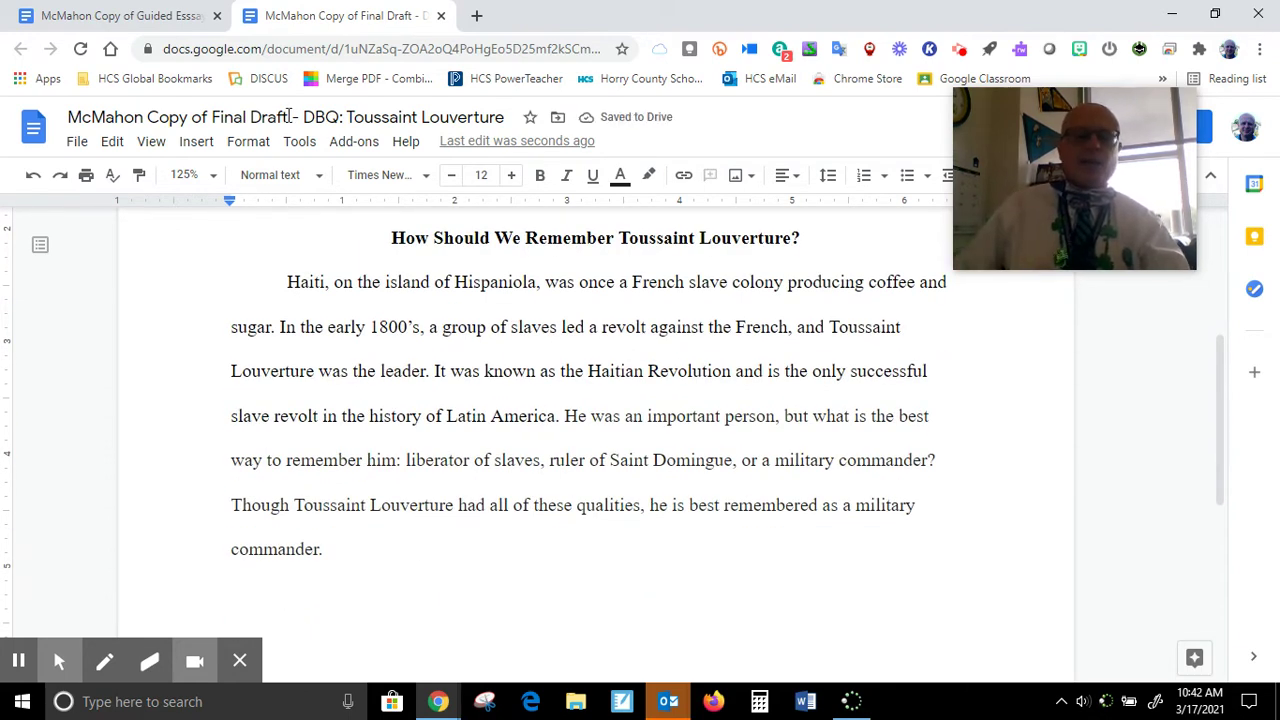
# Paste the military-commander sub-claim as the new paragraph and remove its '(#1 reason)' placeholder.
pyautogui.click(135, 16)
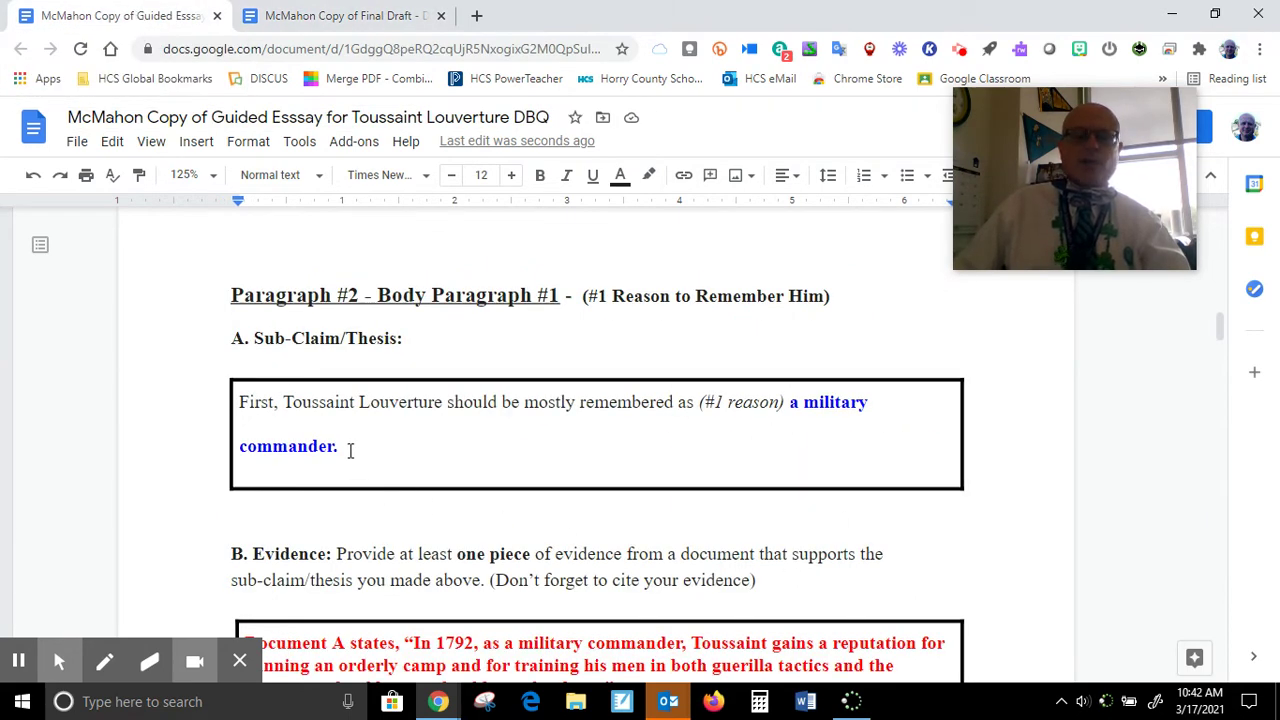
pyautogui.moveTo(350, 450); pyautogui.dragTo(243, 403)
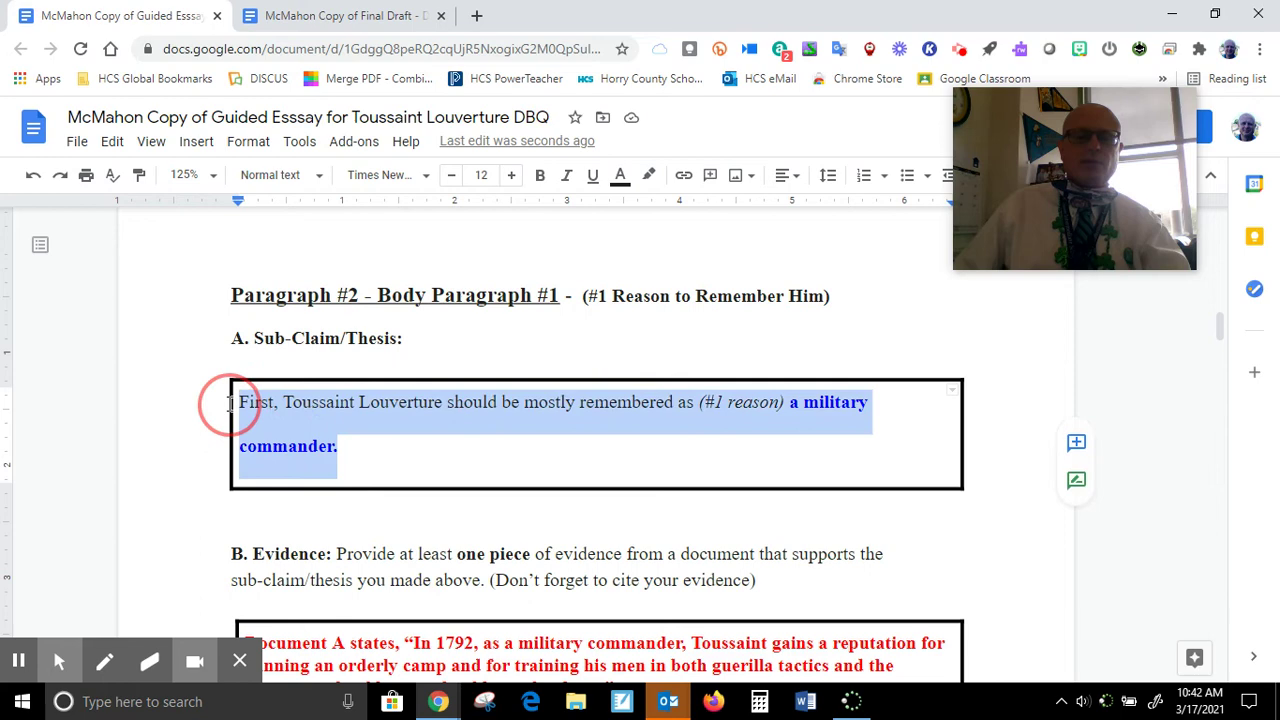
pyautogui.rightClick(318, 412)
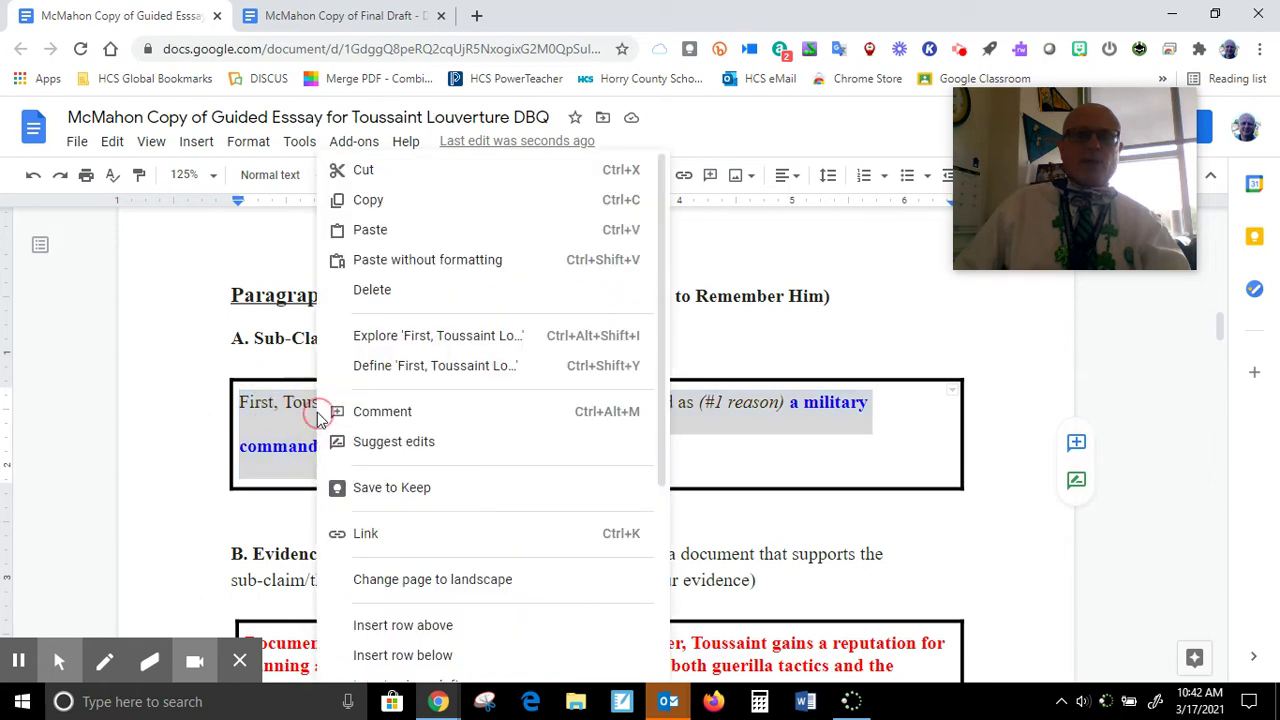
pyautogui.click(368, 200)
pyautogui.click(313, 17)
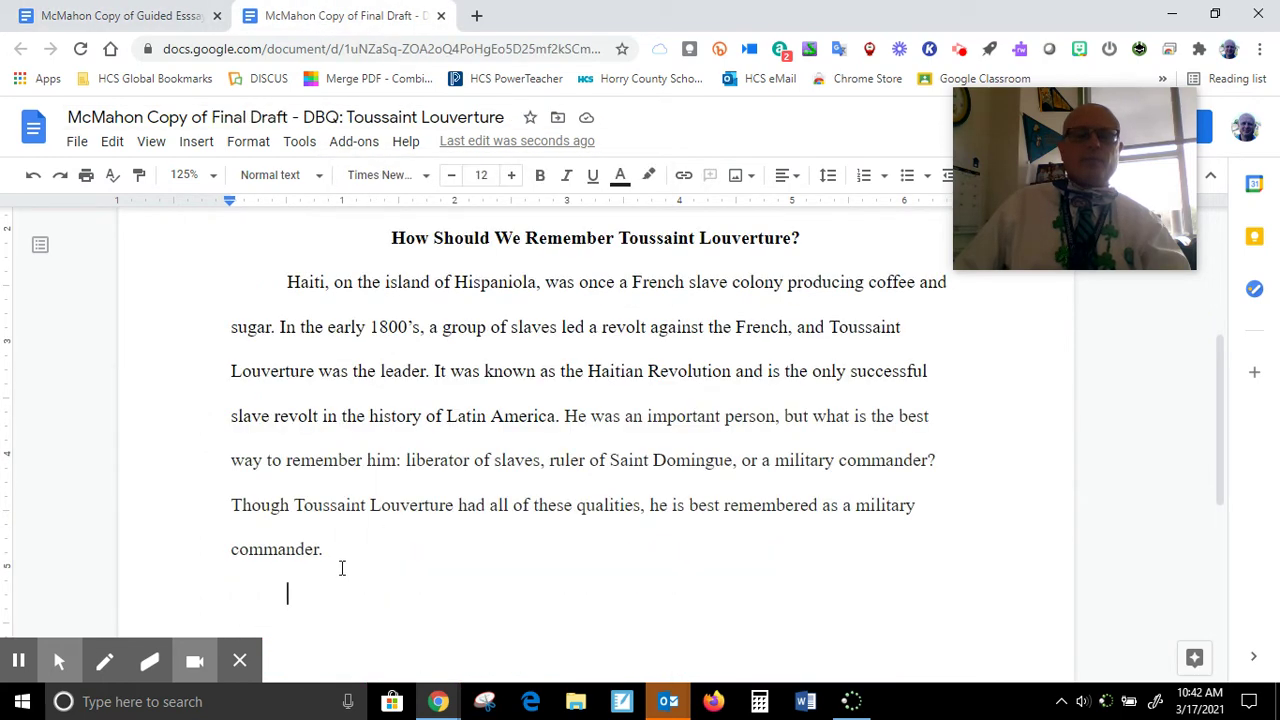
pyautogui.hotkey('ctrl', 'v')
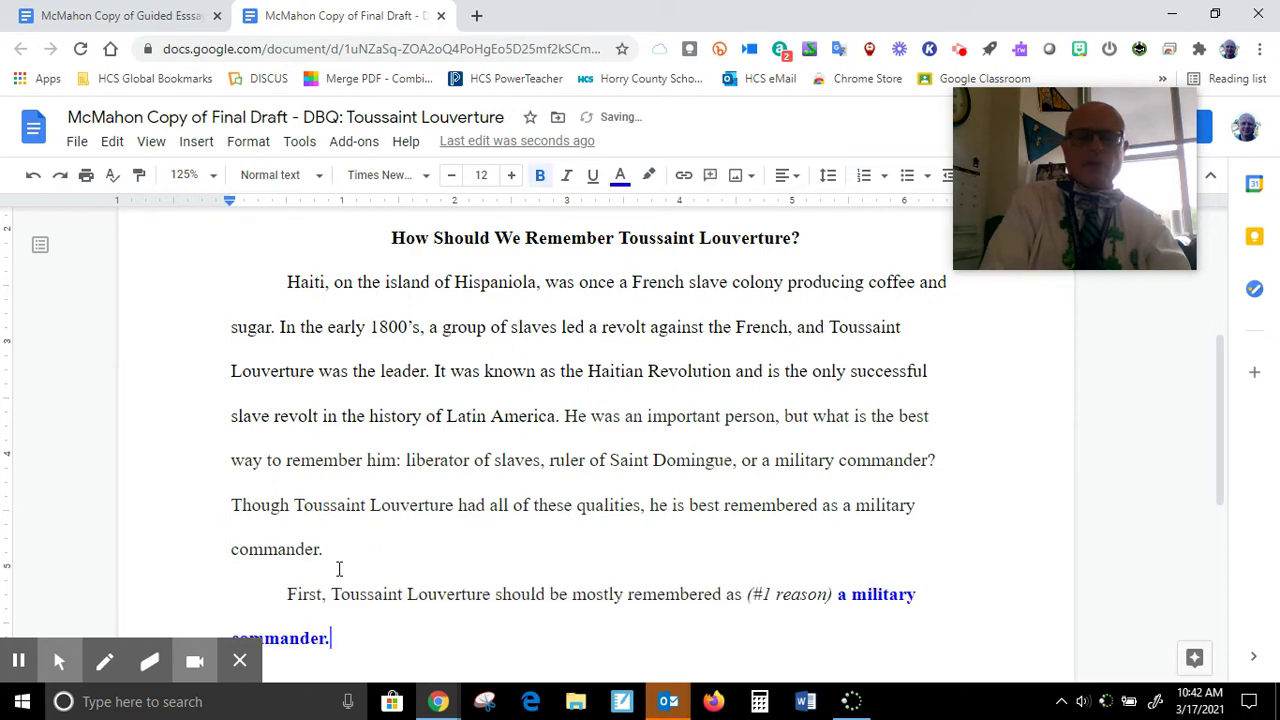
pyautogui.click(842, 593)
pyautogui.press('BackSpace')
pyautogui.press('BackSpace')
pyautogui.press('BackSpace')
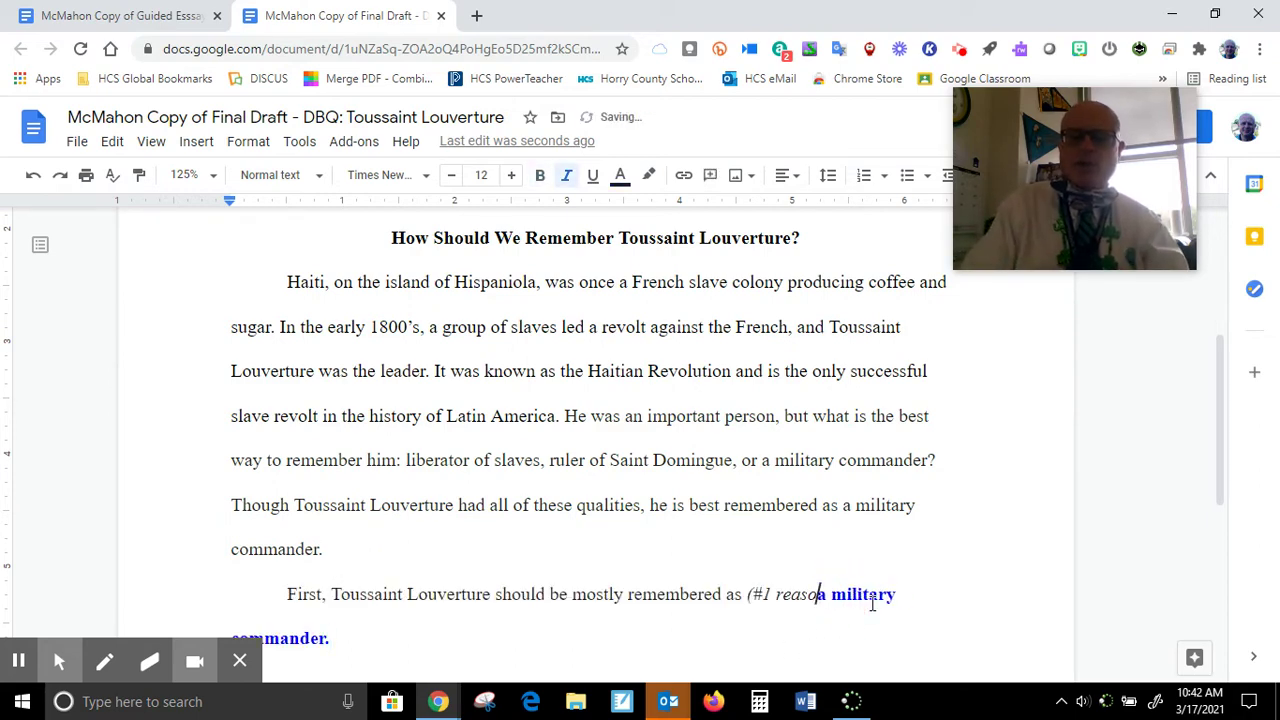
pyautogui.press('BackSpace')
pyautogui.press('BackSpace')
pyautogui.press('BackSpace')
pyautogui.press('BackSpace')
pyautogui.press('BackSpace')
pyautogui.press('BackSpace')
pyautogui.press('BackSpace')
pyautogui.press('BackSpace')
pyautogui.press('BackSpace')
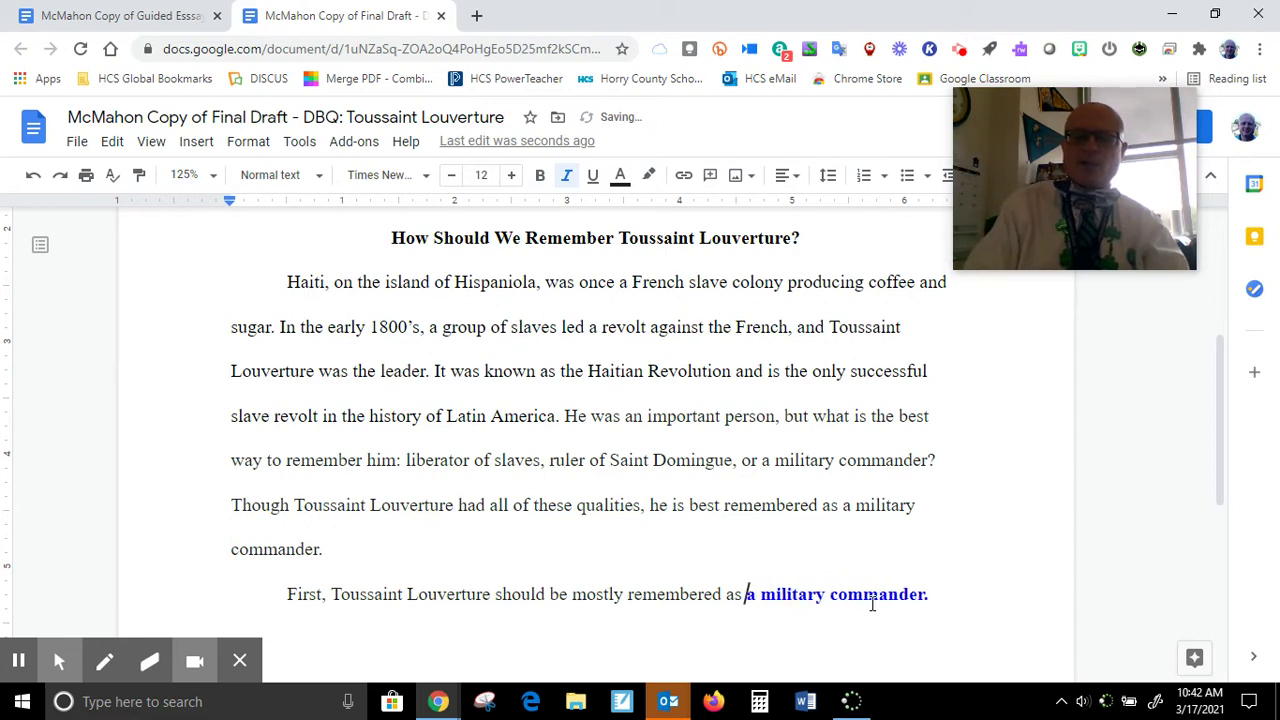
# Copy the Document A evidence quote and paste it after 'a military commander.' in the final draft.
pyautogui.click(57, 17)
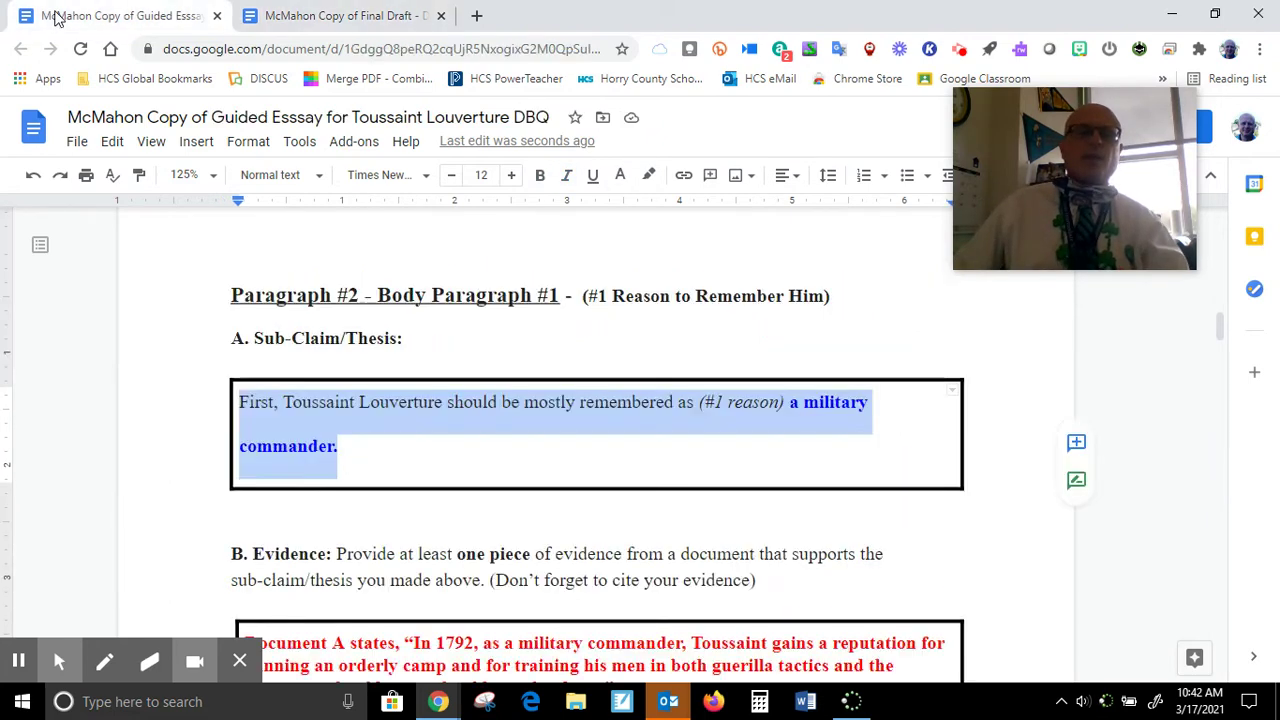
pyautogui.moveTo(1223, 333); pyautogui.dragTo(1222, 344)
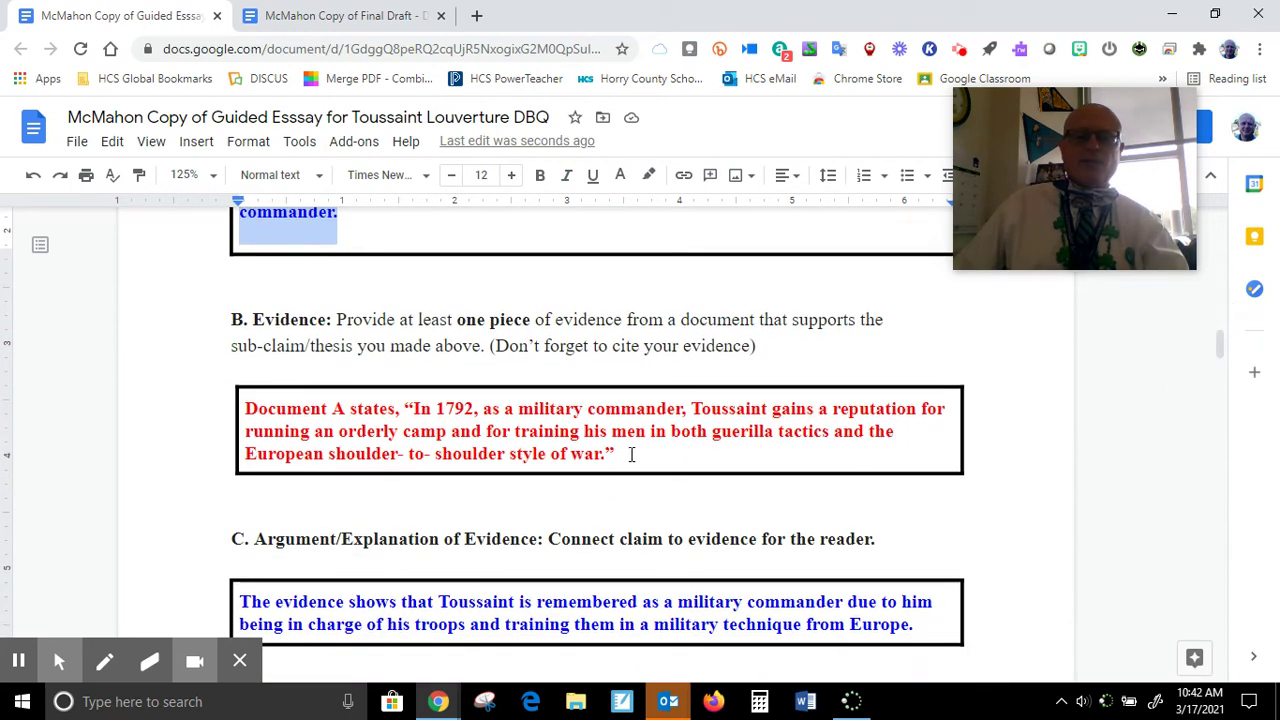
pyautogui.moveTo(637, 458); pyautogui.dragTo(254, 408)
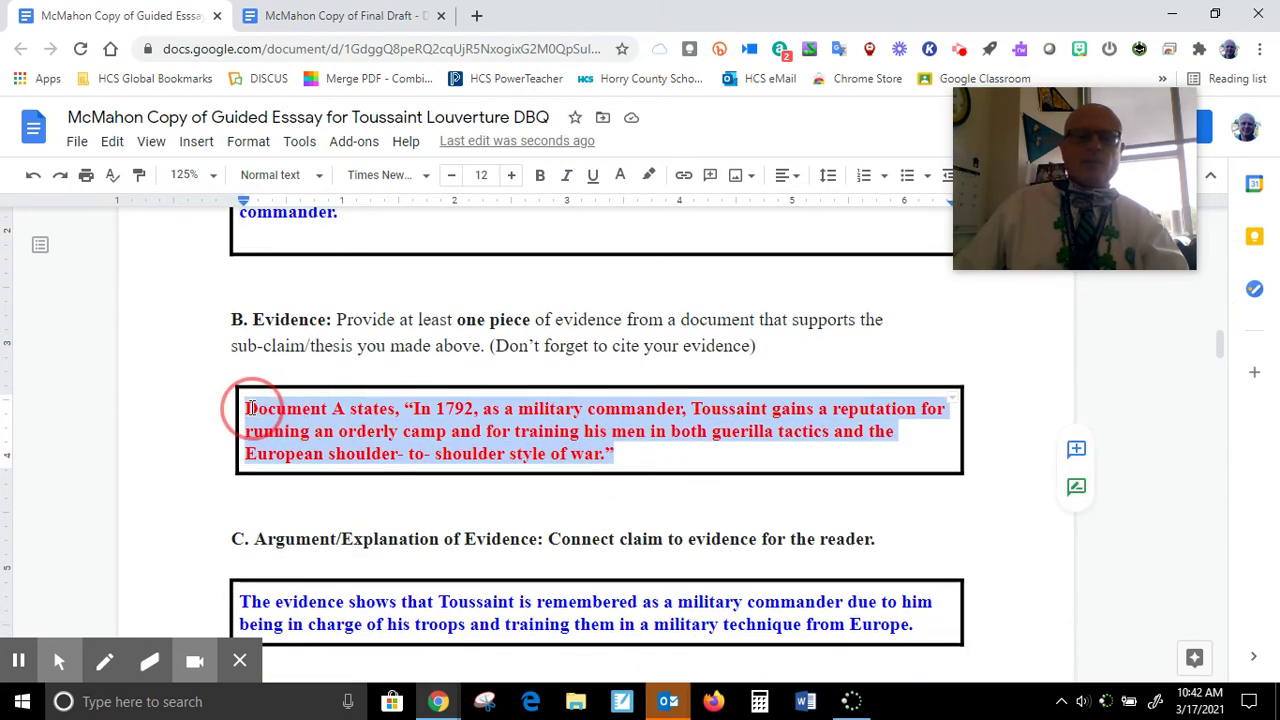
pyautogui.rightClick(285, 410)
pyautogui.click(335, 200)
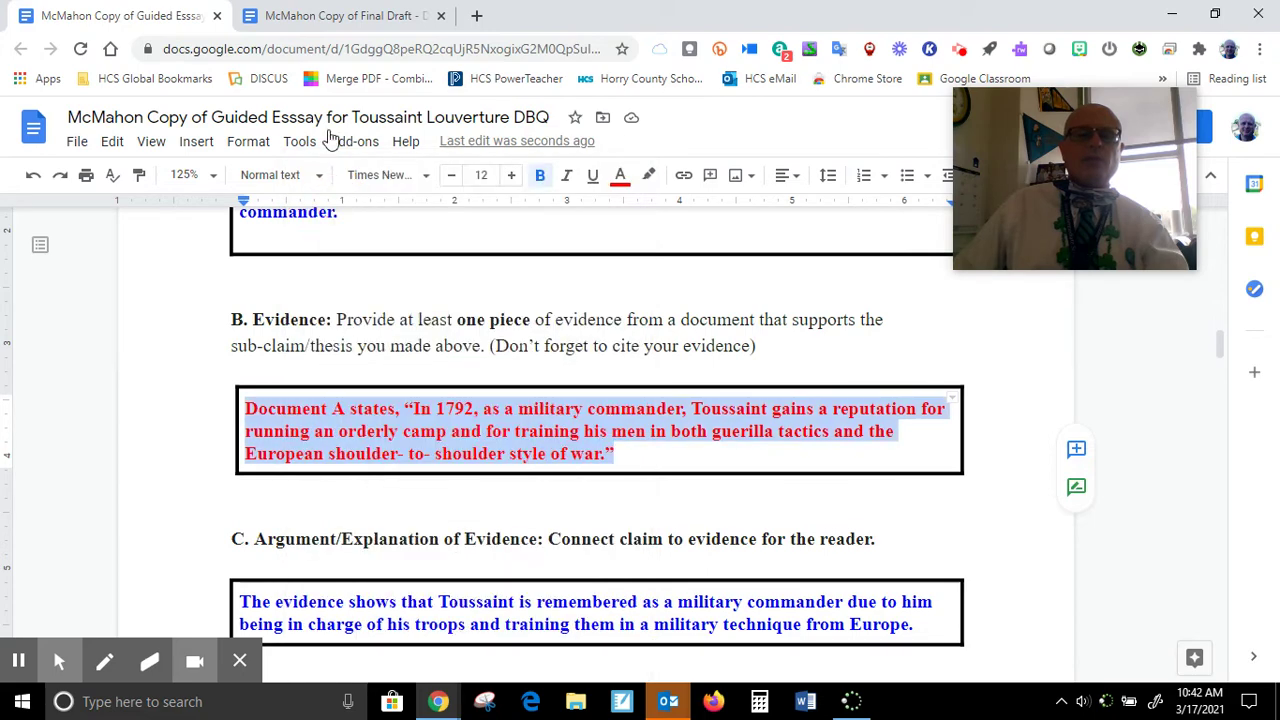
pyautogui.click(334, 16)
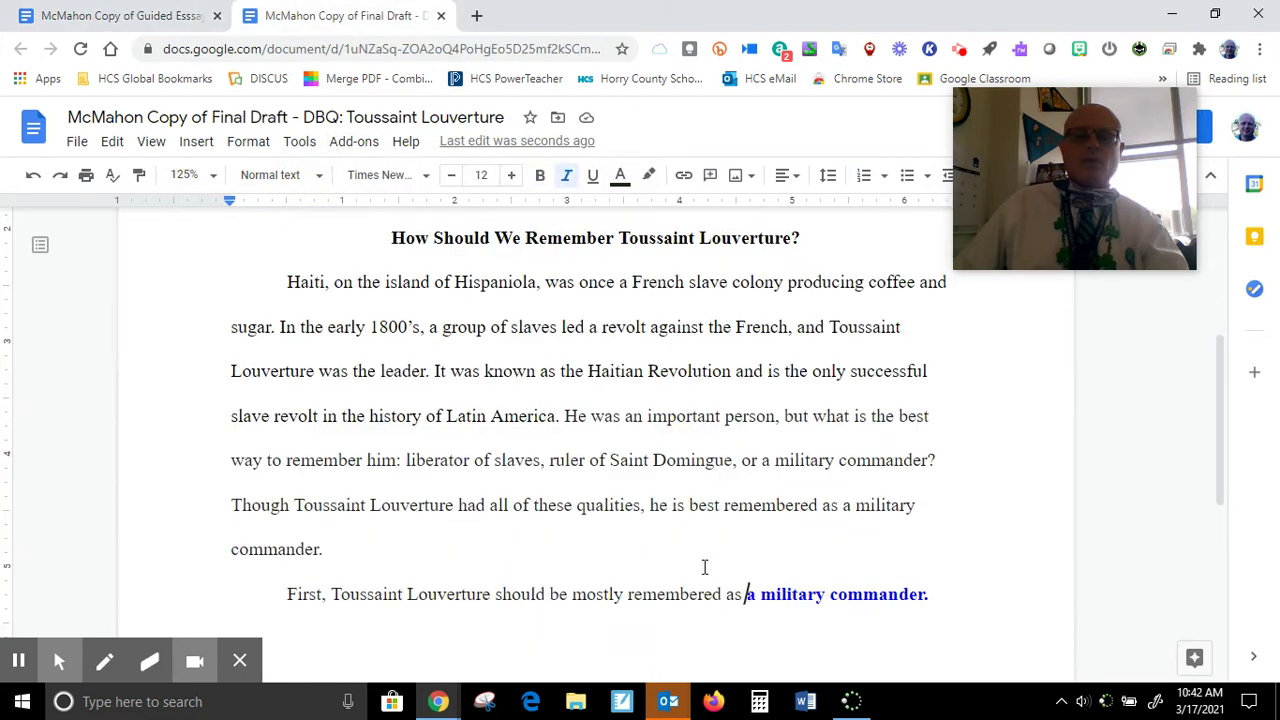
pyautogui.click(944, 597)
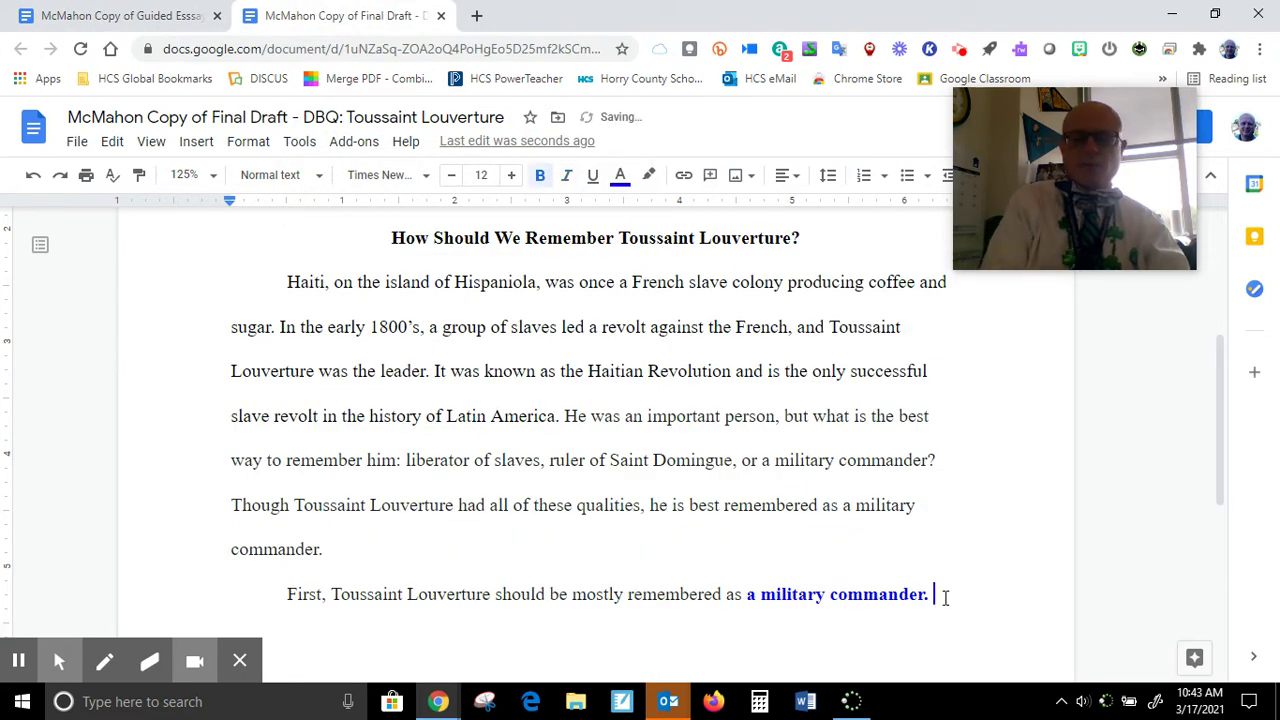
pyautogui.hotkey('ctrl', 'v')
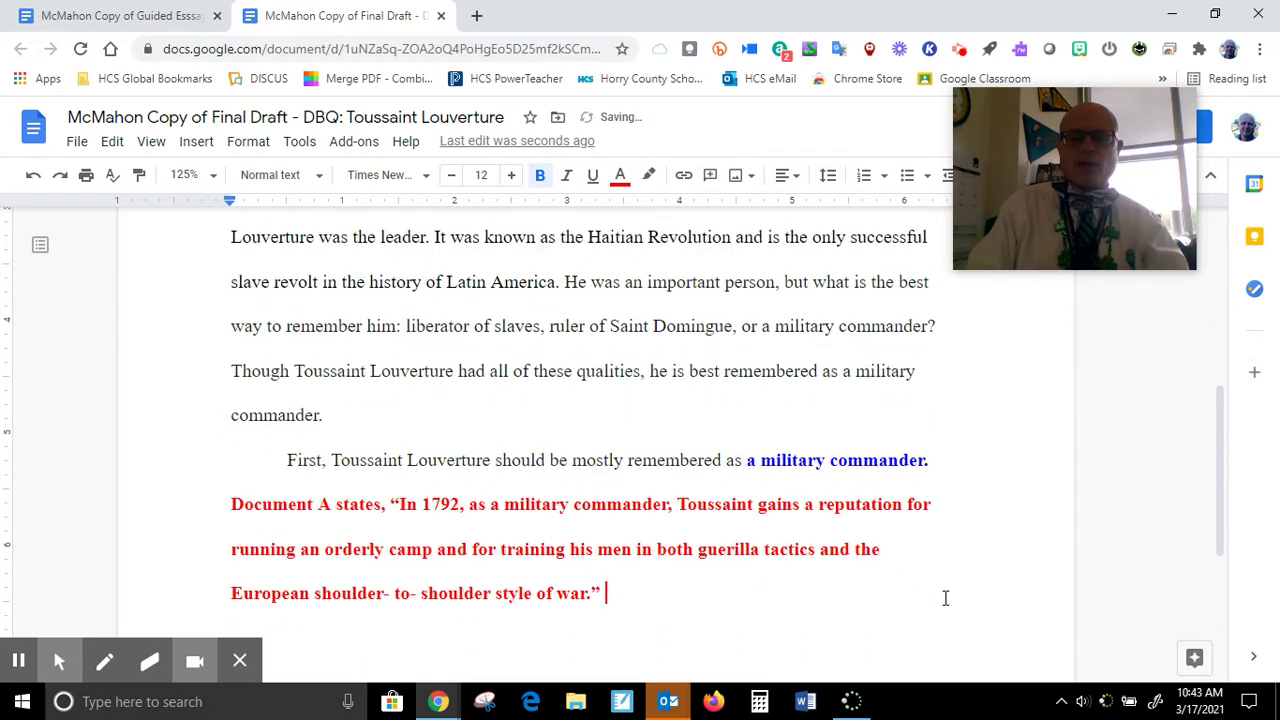
pyautogui.click(97, 17)
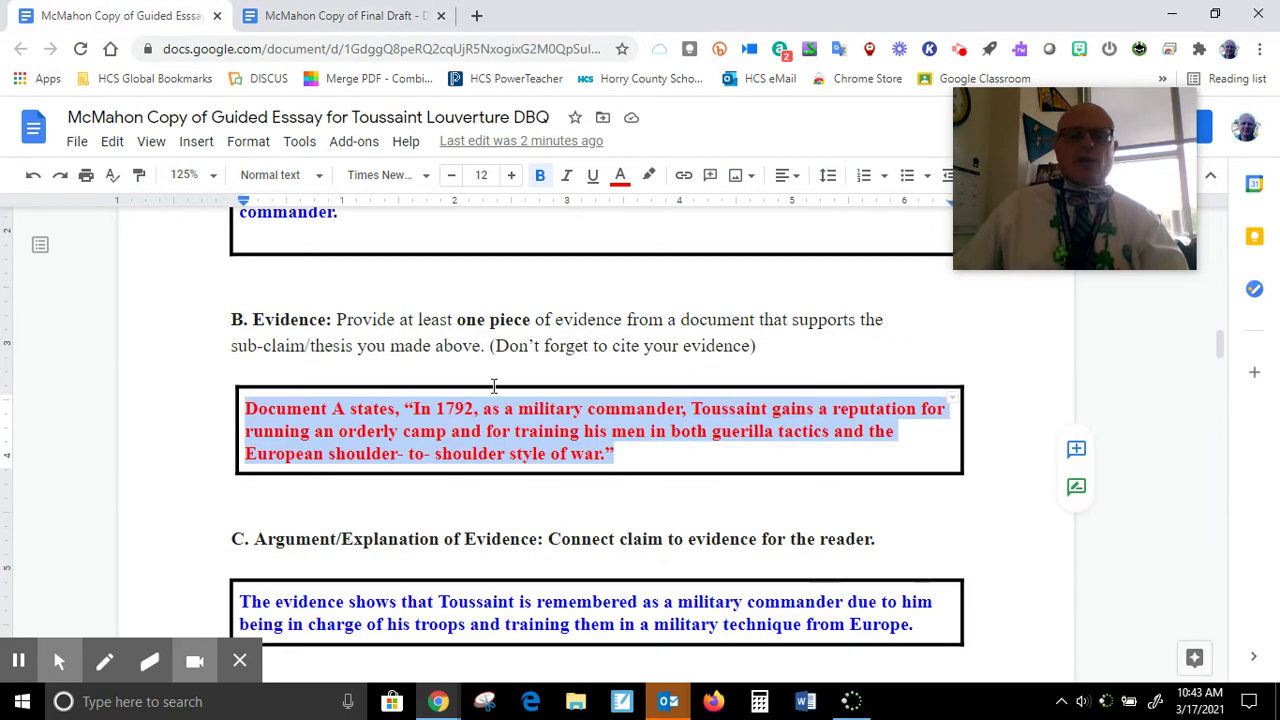
# Copy the section C explanation about European military training and paste it after the Document A quote.
pyautogui.click(250, 603)
pyautogui.tripleClick(512, 612)
pyautogui.moveTo(548, 618); pyautogui.dragTo(926, 631)
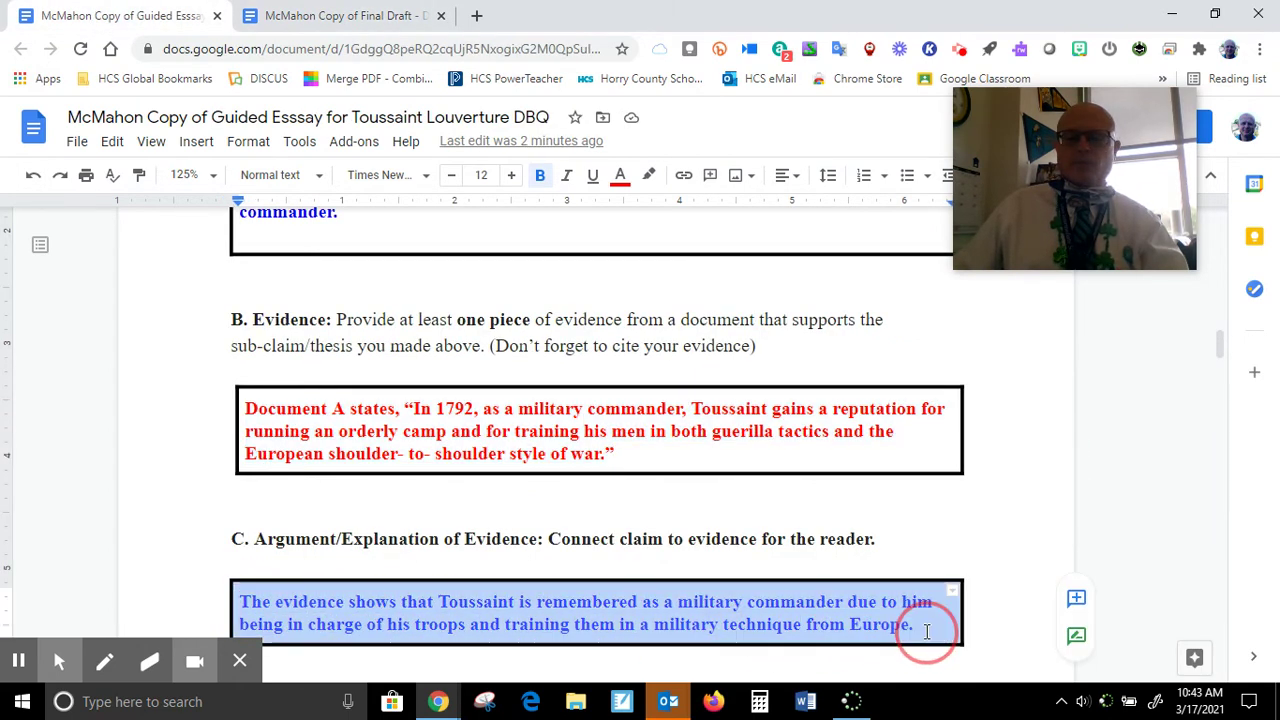
pyautogui.rightClick(797, 608)
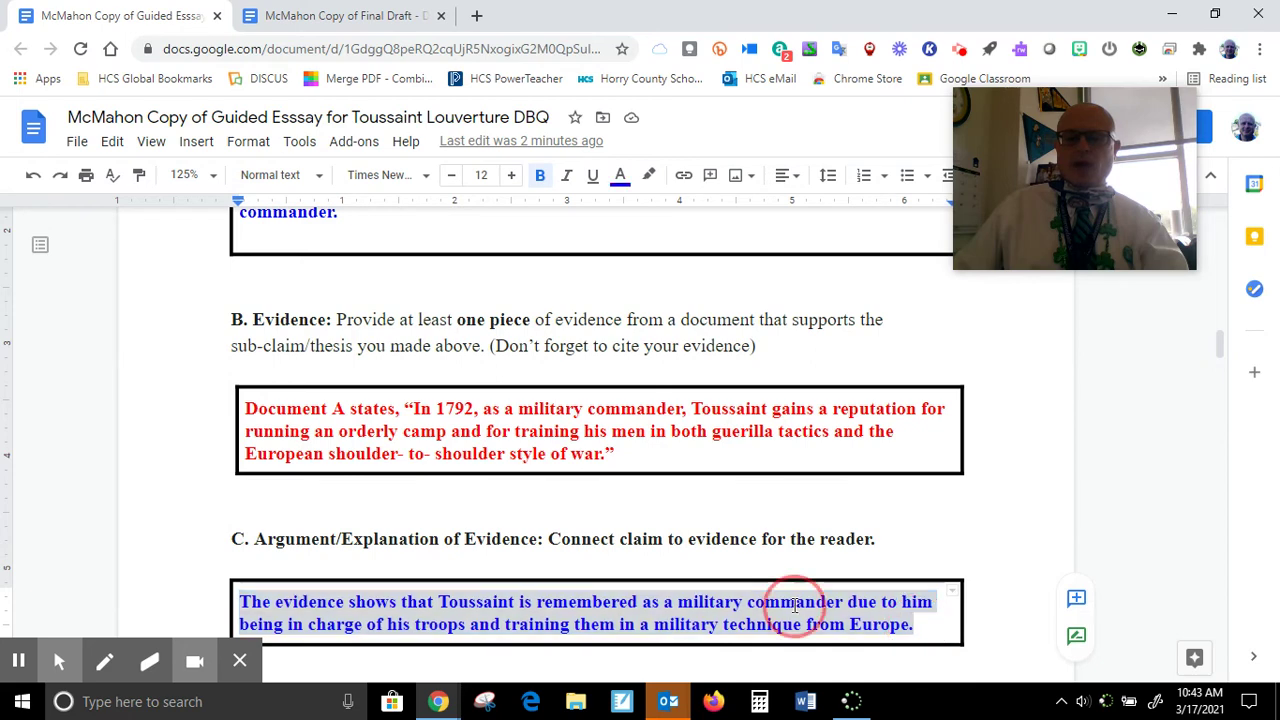
pyautogui.click(846, 200)
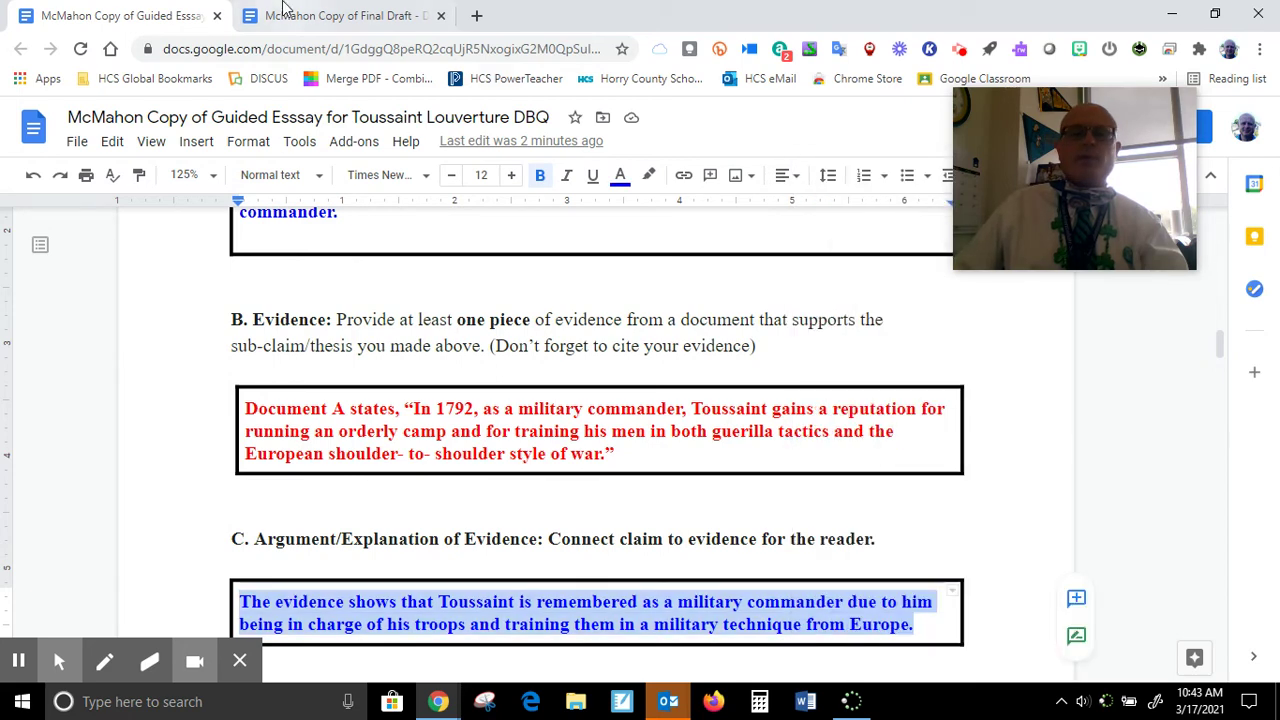
pyautogui.click(293, 17)
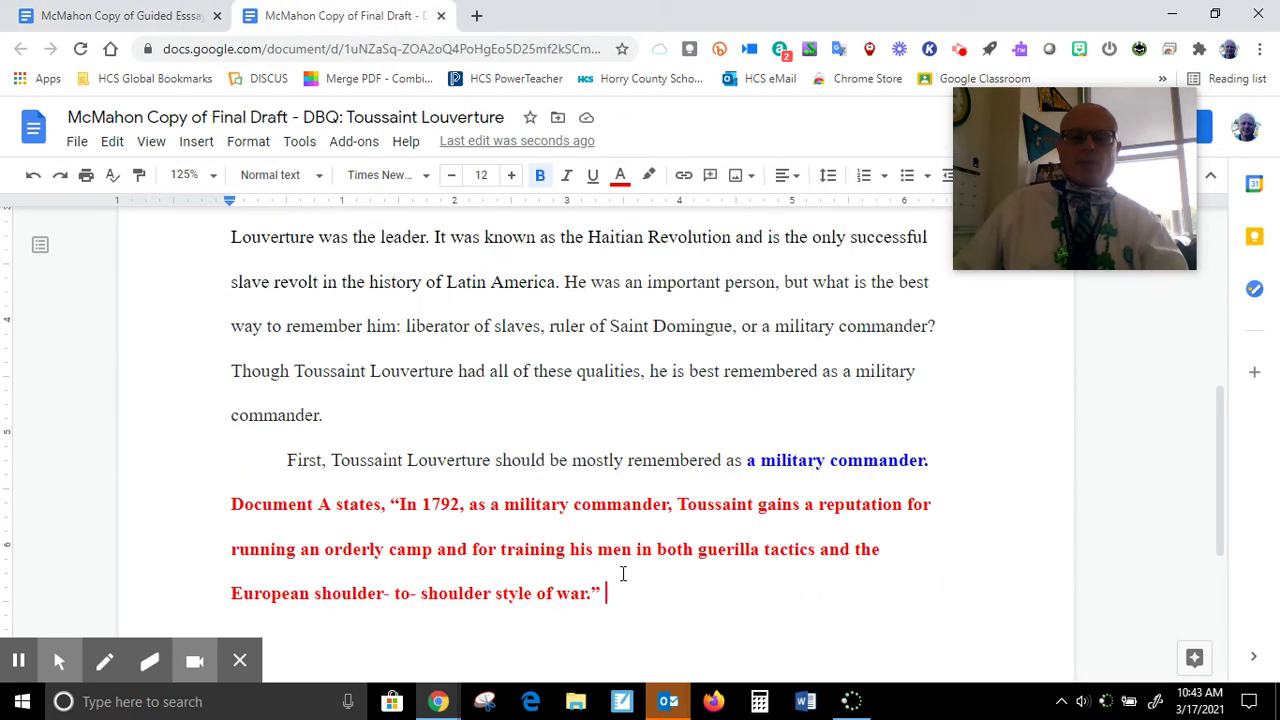
pyautogui.hotkey('ctrl', 'v')
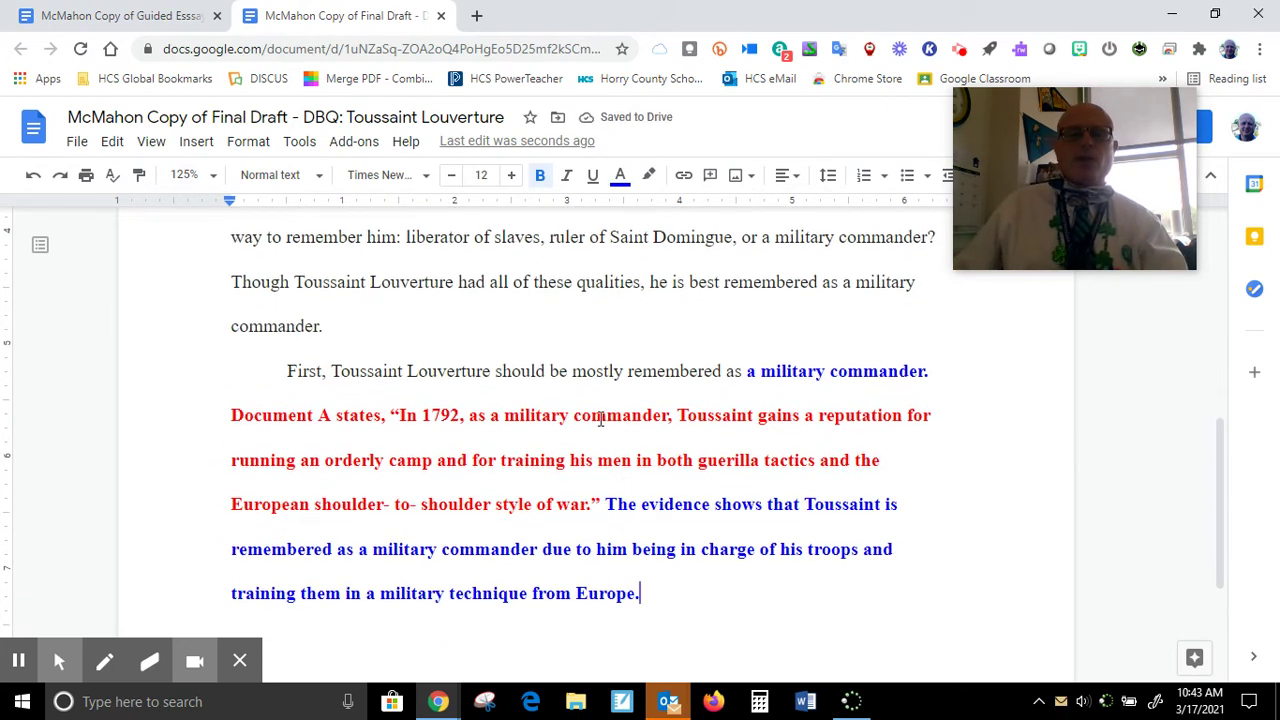
# Format the whole first body paragraph as black, non-bold, 12-pt text.
pyautogui.moveTo(651, 599); pyautogui.dragTo(280, 369)
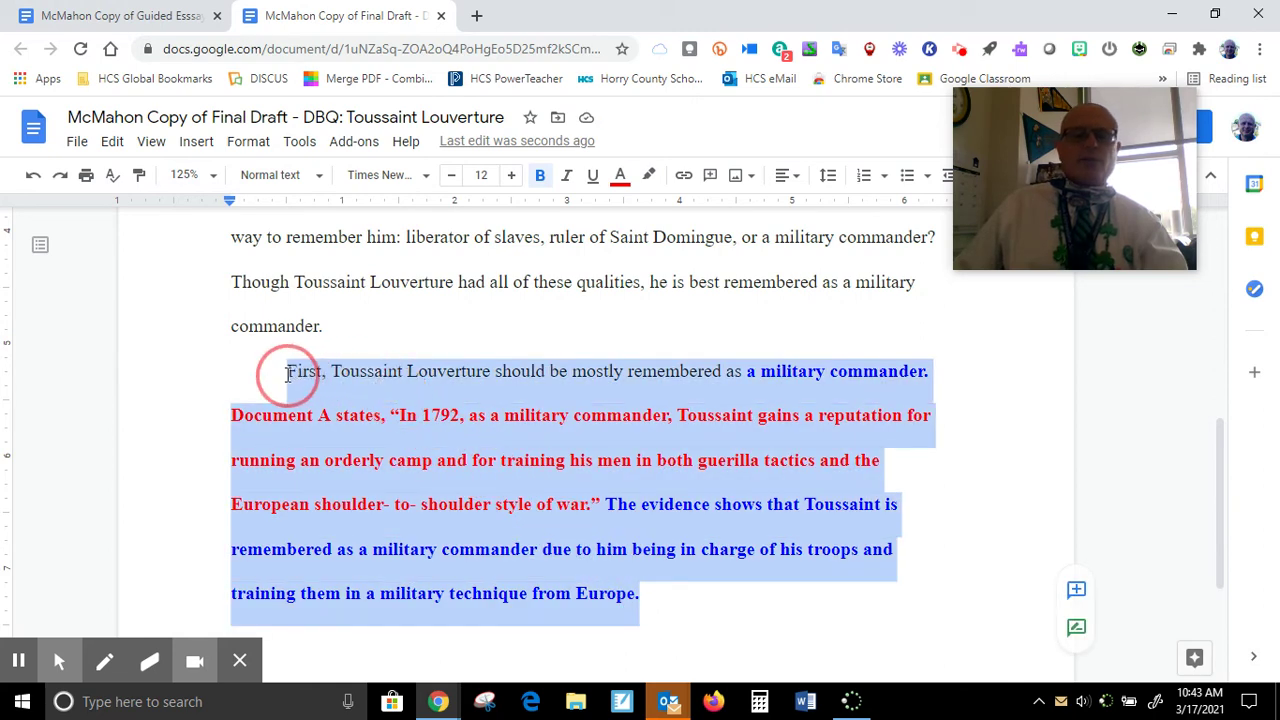
pyautogui.click(620, 177)
pyautogui.click(627, 210)
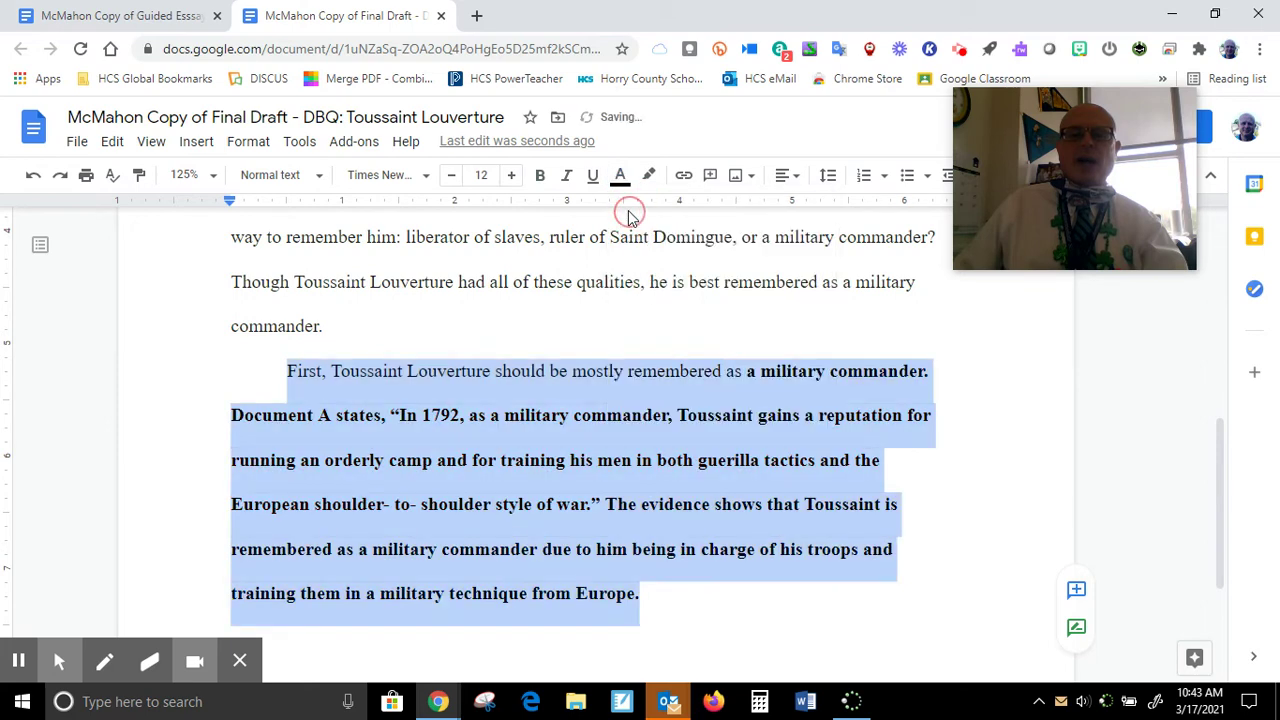
pyautogui.click(539, 176)
pyautogui.click(539, 176)
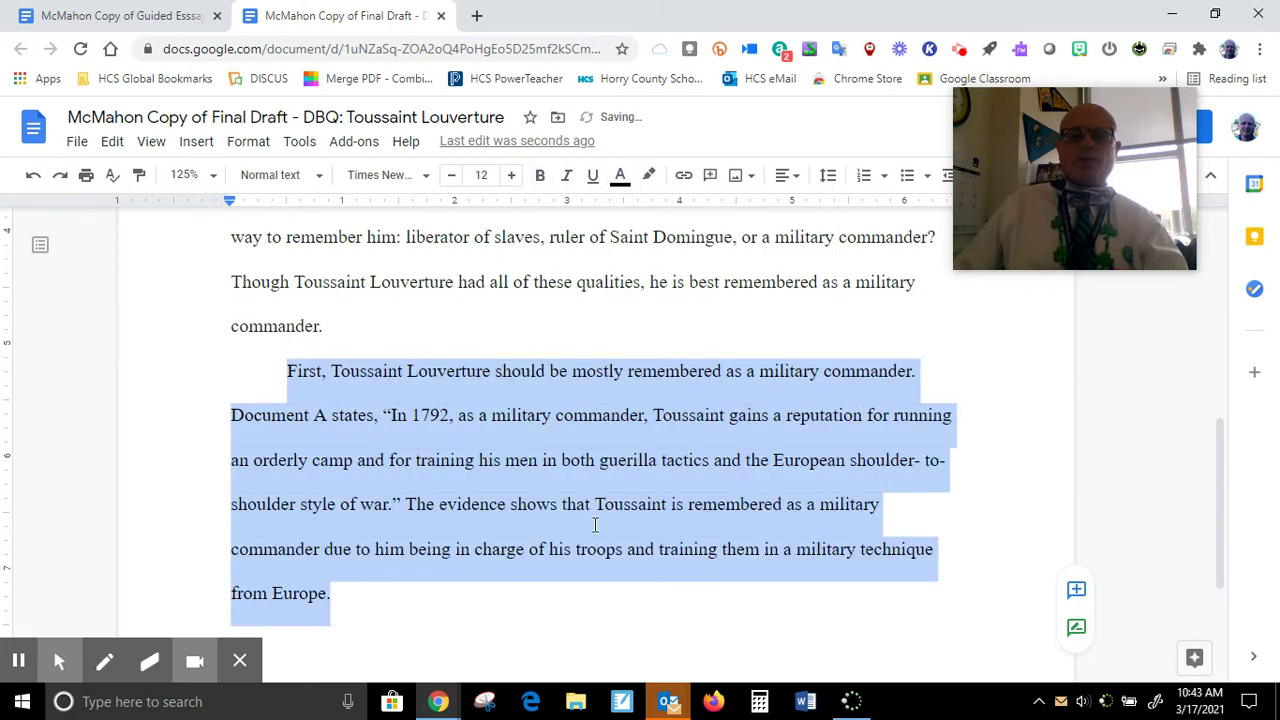
pyautogui.click(484, 177)
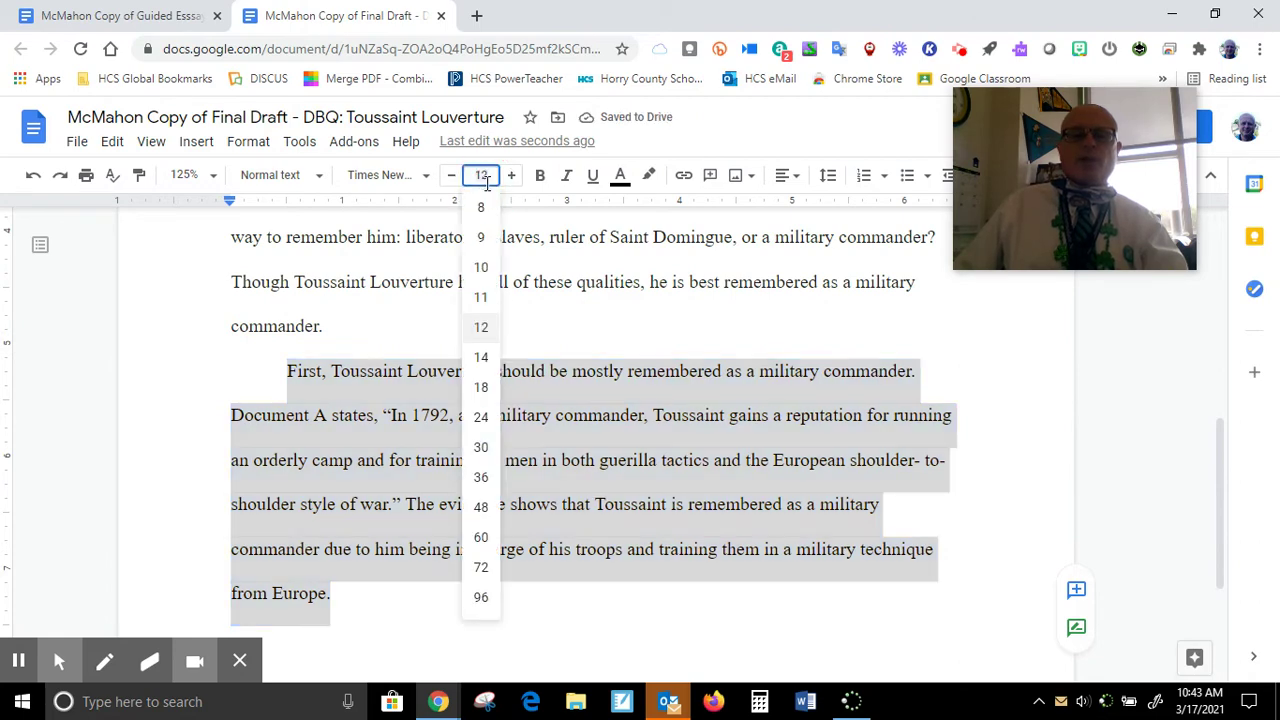
pyautogui.click(489, 330)
# Start a new empty paragraph after 'from Europe.'.
pyautogui.click(385, 596)
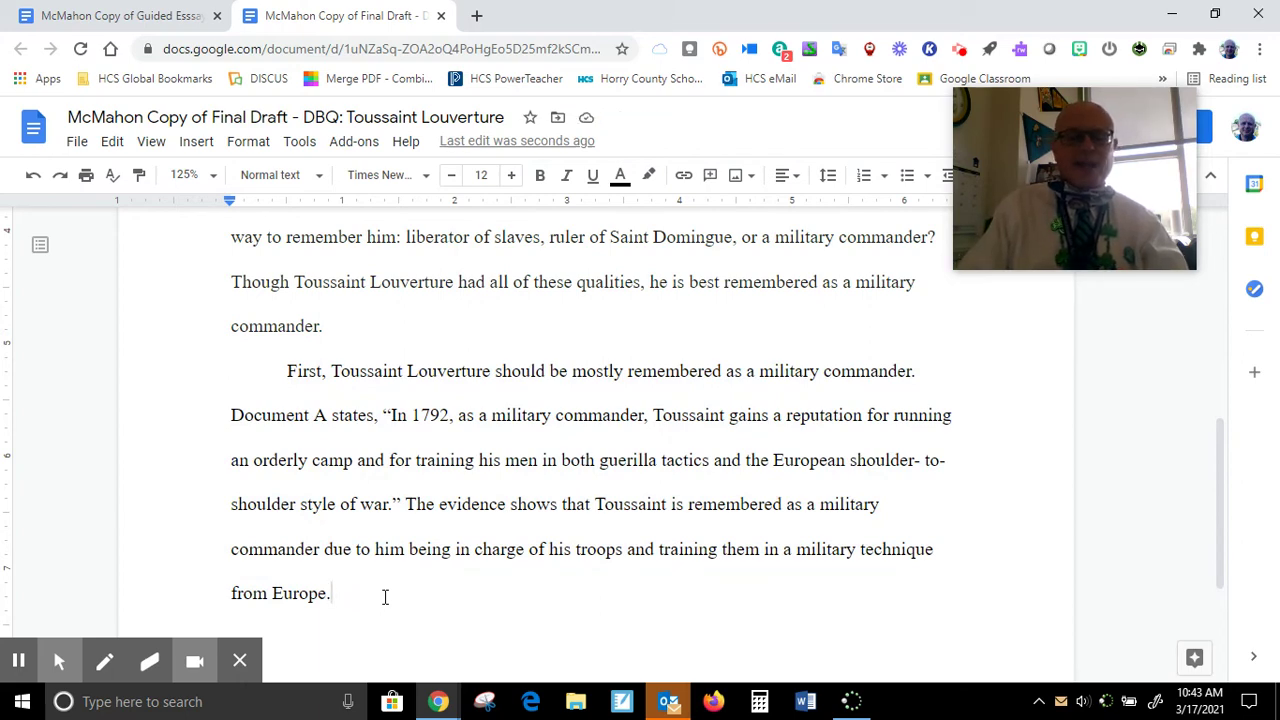
pyautogui.press('Return')
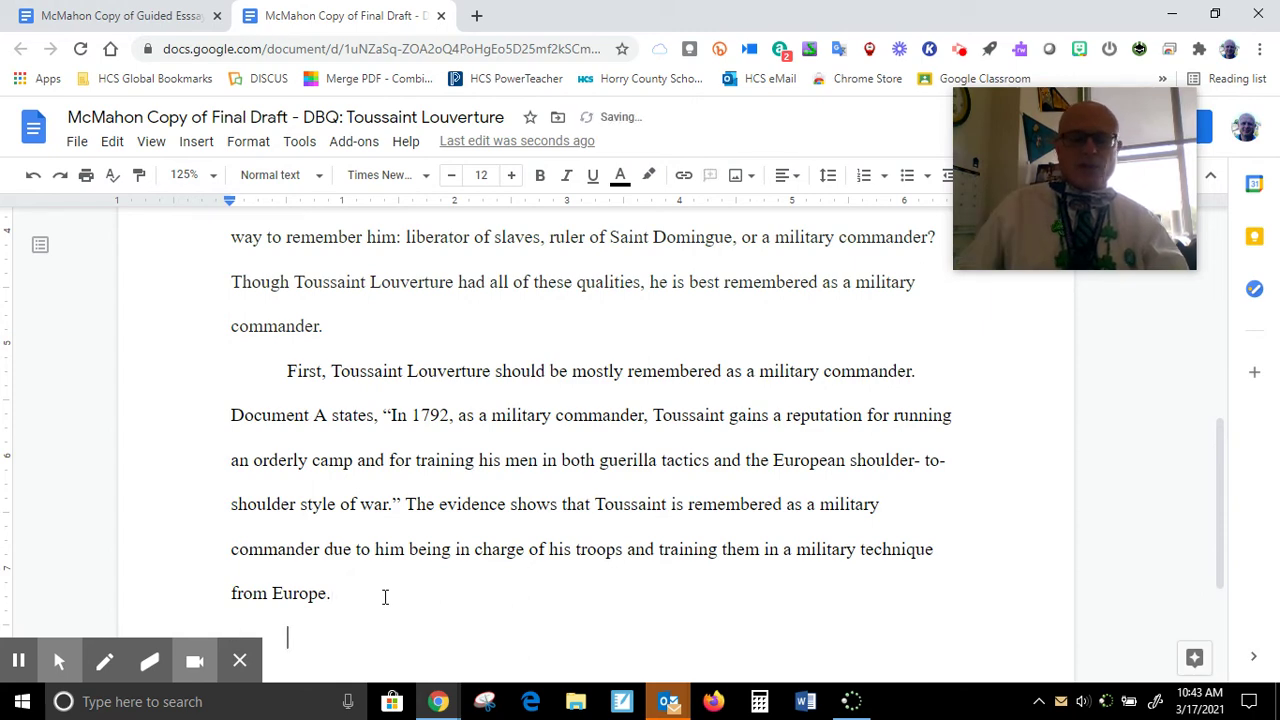
pyautogui.moveTo(1220, 480); pyautogui.dragTo(1220, 500)
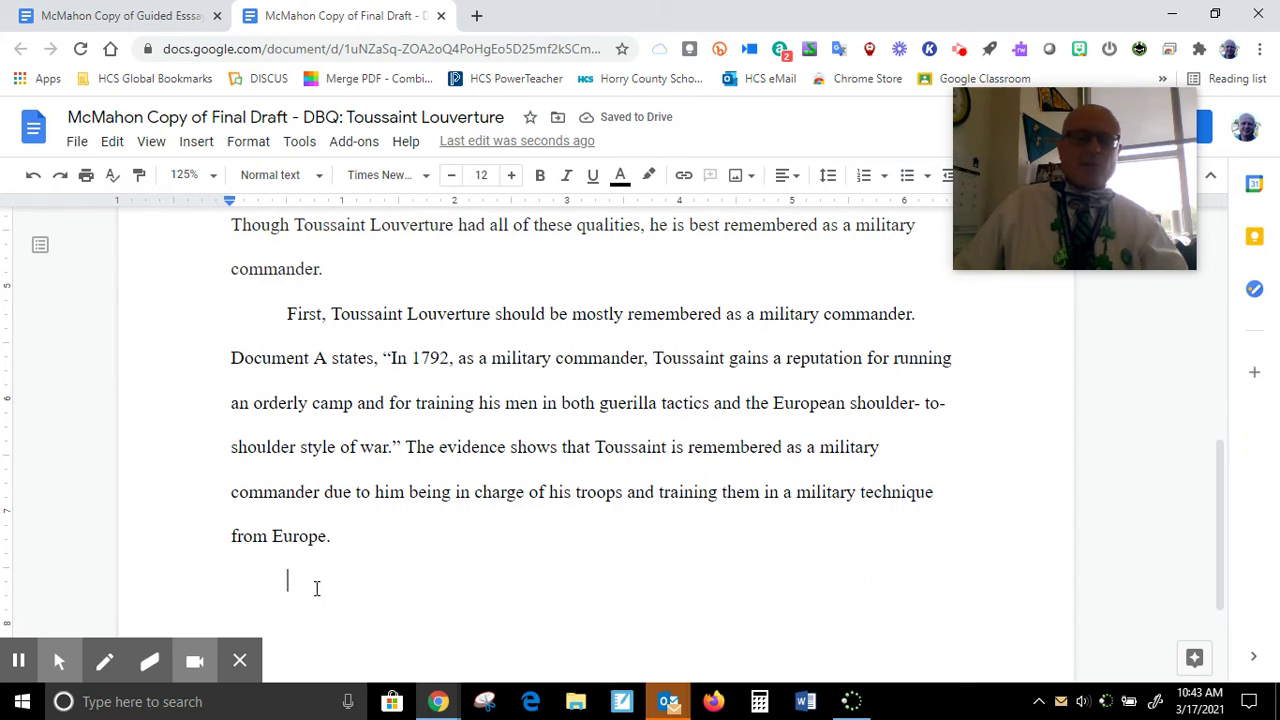
pyautogui.click(140, 17)
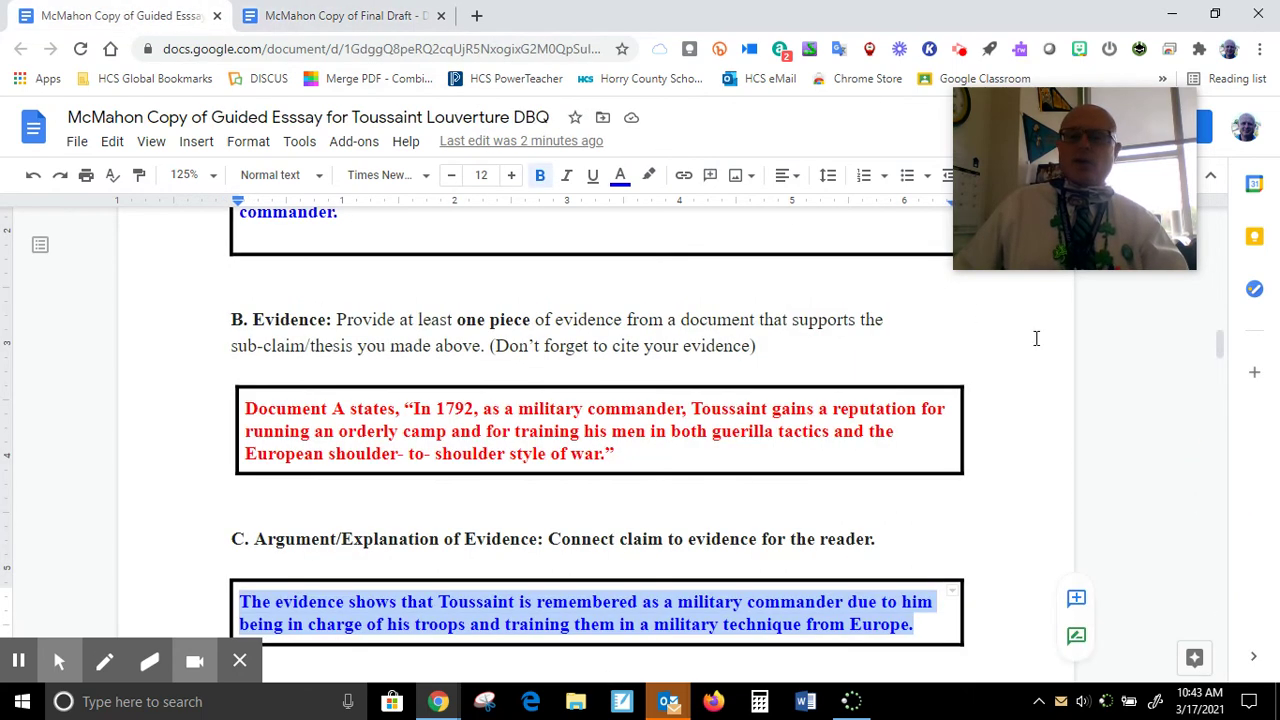
pyautogui.moveTo(1221, 346); pyautogui.dragTo(1220, 425)
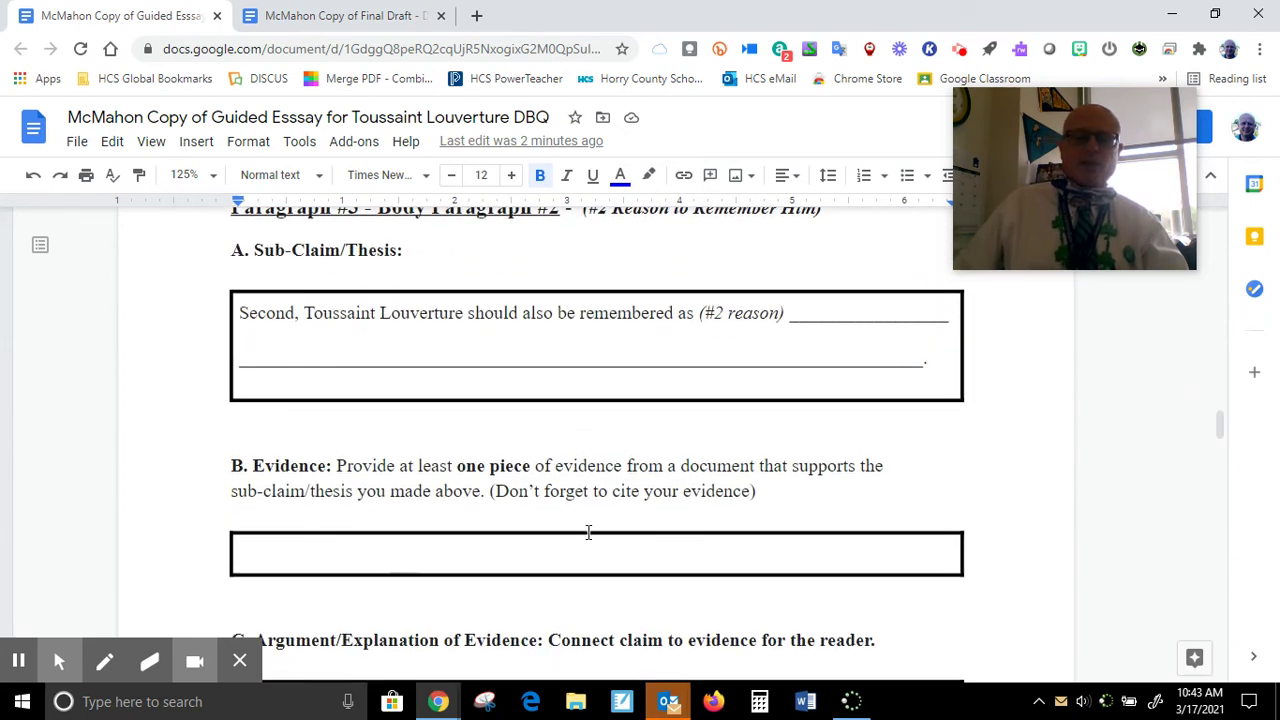
pyautogui.moveTo(1220, 422)
pyautogui.mouseDown()
pyautogui.moveTo(1210, 508)
pyautogui.moveTo(1220, 446)
pyautogui.mouseUp()
pyautogui.click(343, 16)
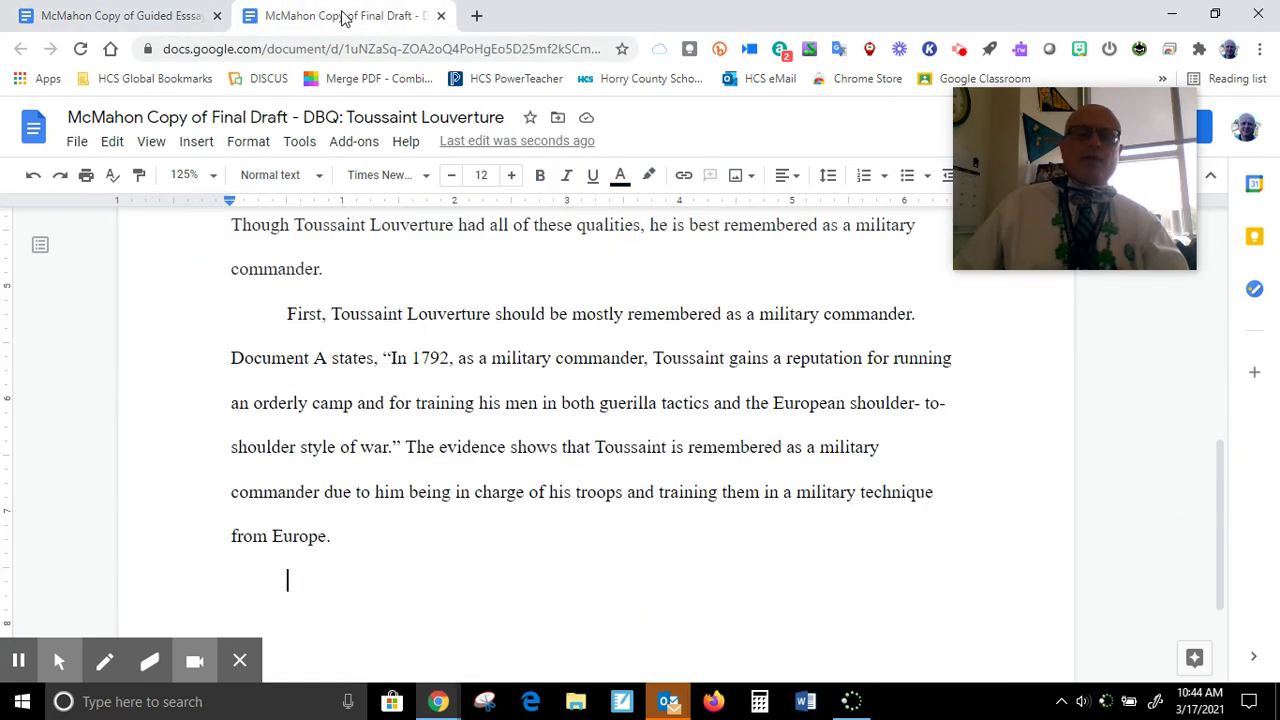
pyautogui.moveTo(1222, 518); pyautogui.dragTo(1207, 438)
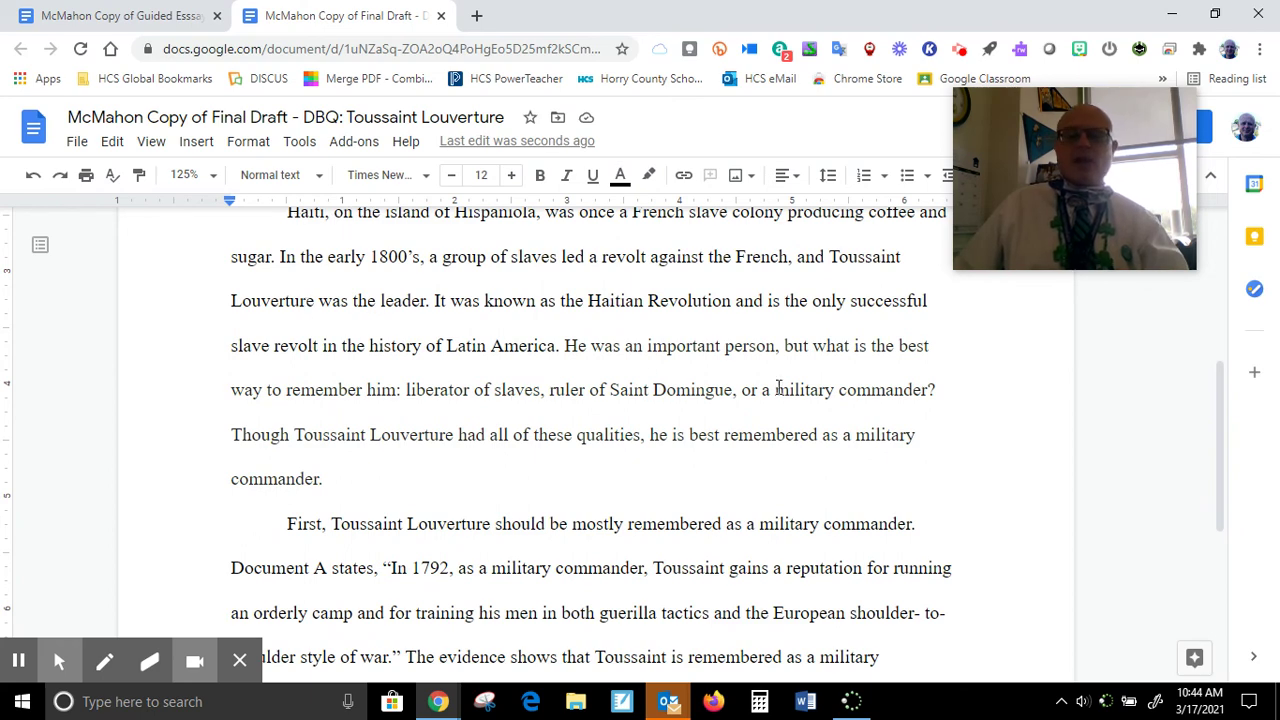
pyautogui.moveTo(1217, 424); pyautogui.dragTo(1221, 395)
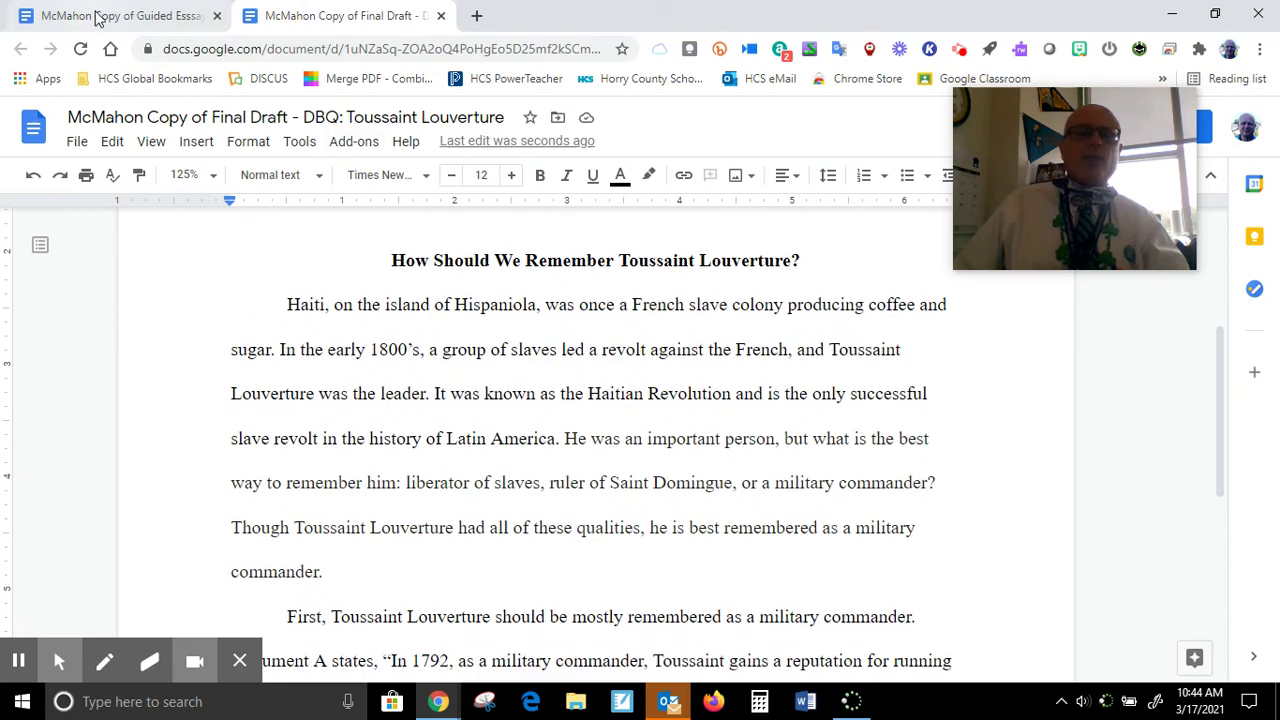
pyautogui.click(100, 15)
pyautogui.moveTo(1218, 448); pyautogui.dragTo(1224, 243)
pyautogui.click(337, 15)
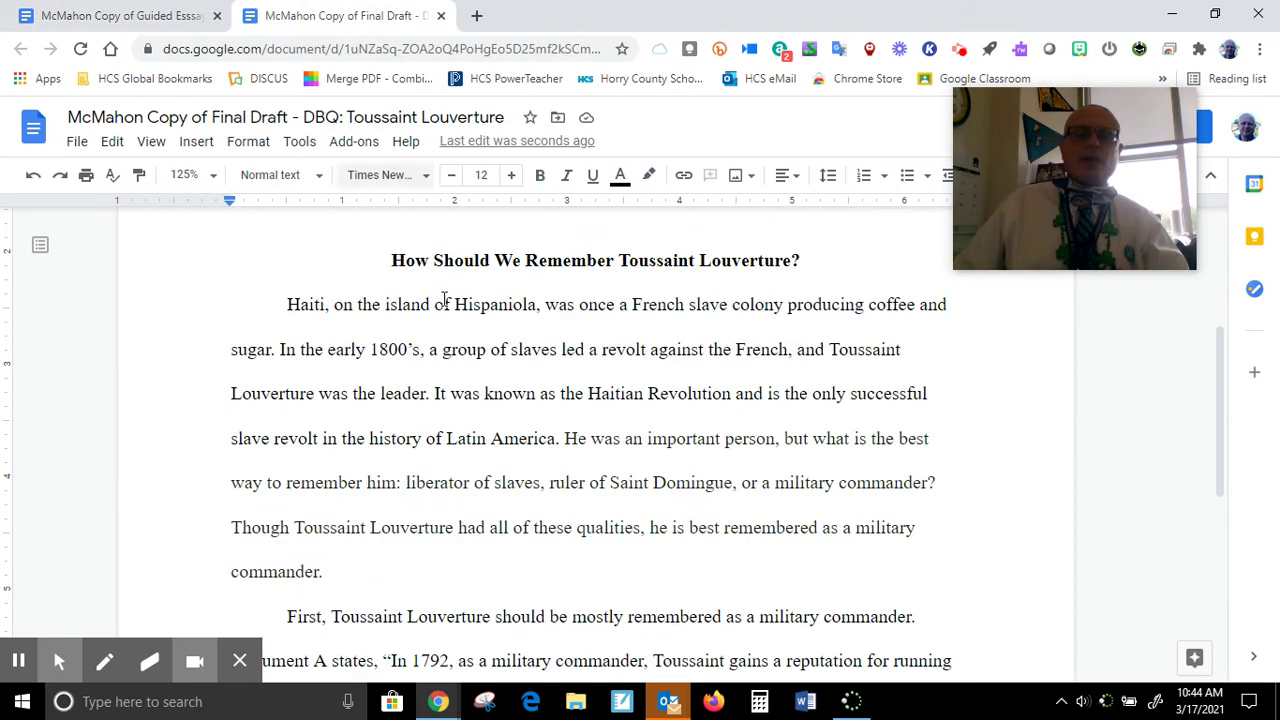